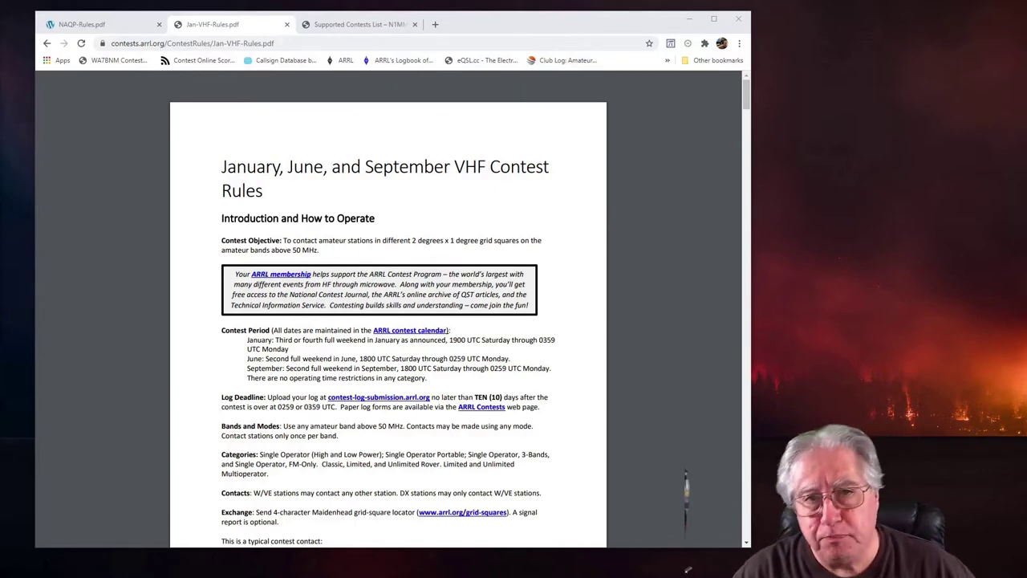
# Review the NAQP contest rules, highlighting the single-operator rule on spotting information and reading on to the power, mode and exchange rules.
pyautogui.click(80, 26)
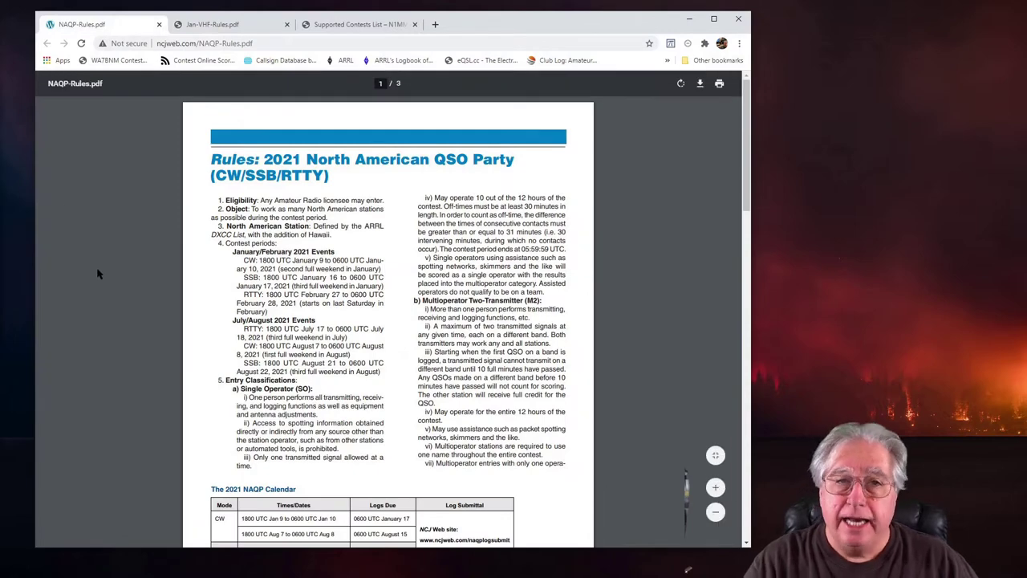
pyautogui.click(207, 24)
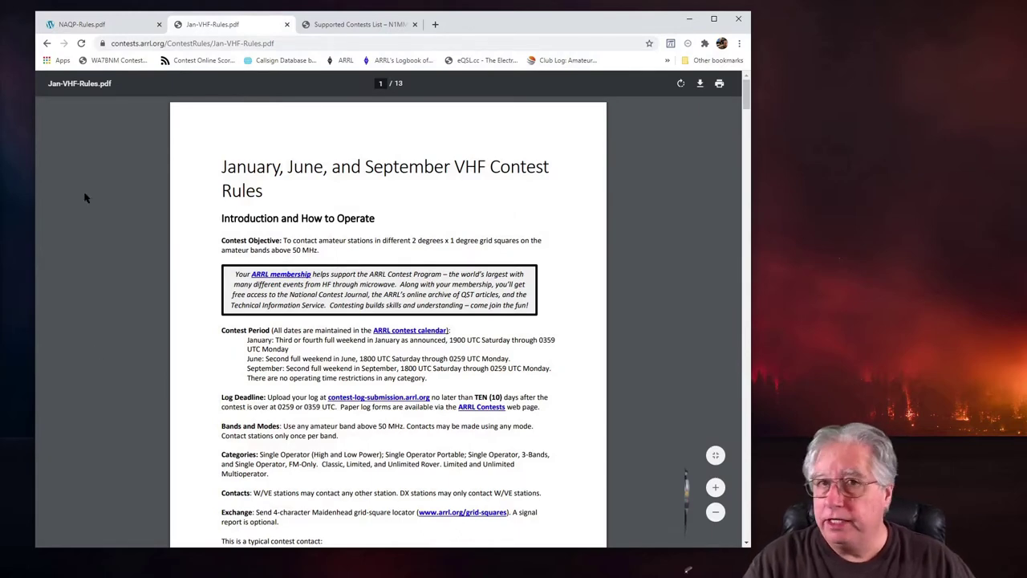
pyautogui.click(68, 26)
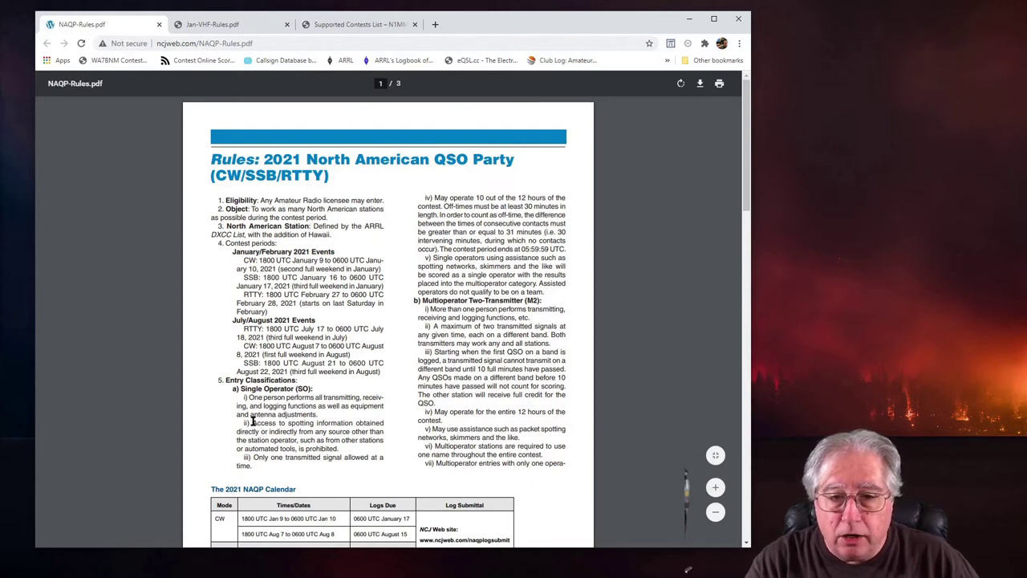
pyautogui.moveTo(252, 421); pyautogui.dragTo(340, 449)
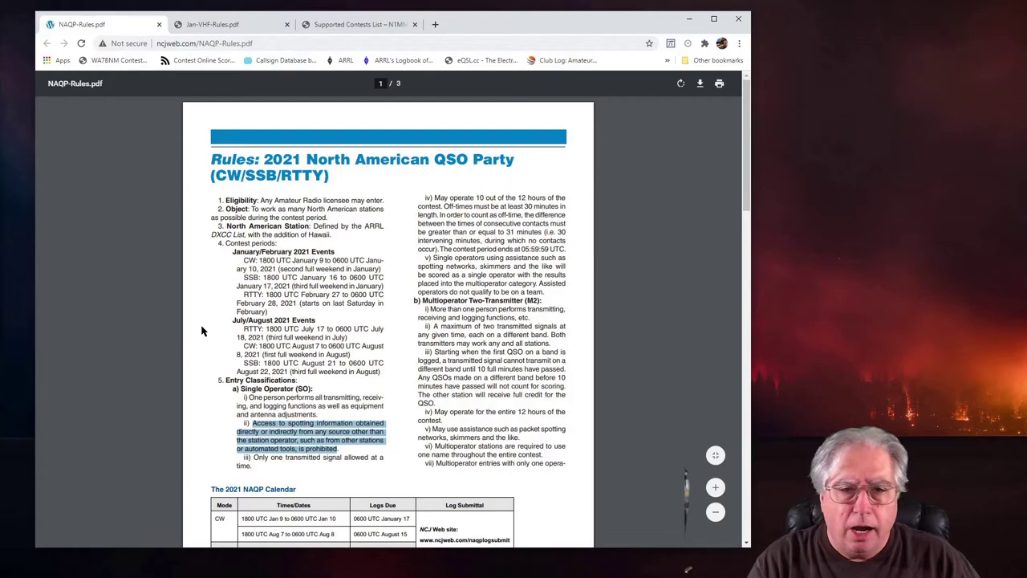
pyautogui.scroll(-5, 233, 312)
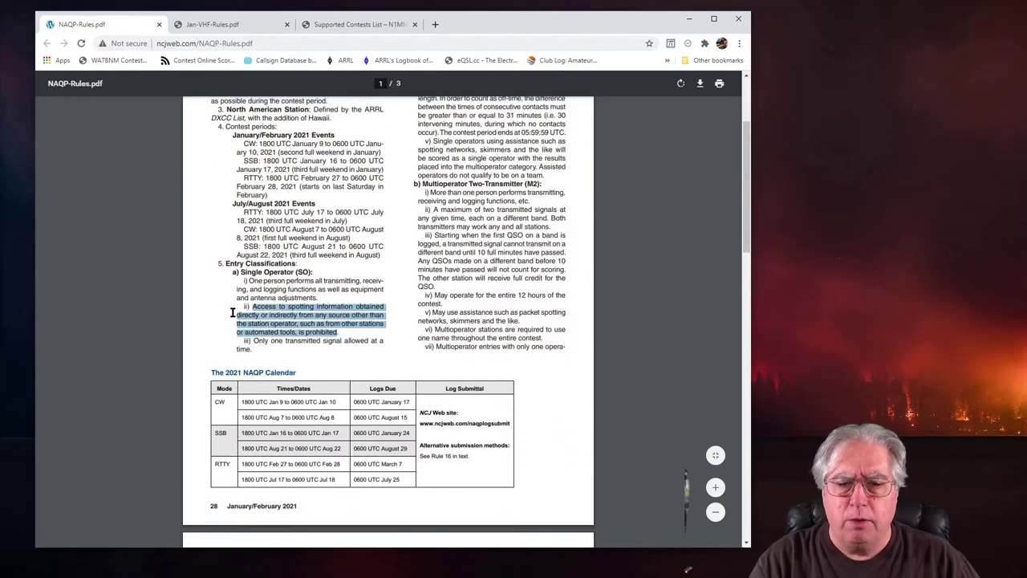
pyautogui.scroll(-1, 232, 312)
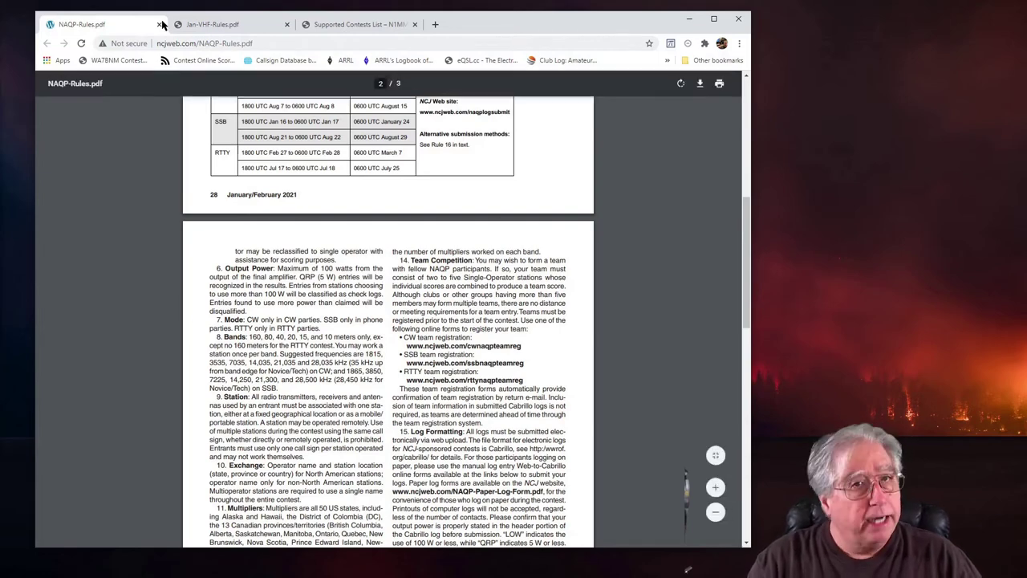
# Examine the ARRL January VHF contest rules for exchange, entry categories and scoring, through to the power definitions in the glossary.
pyautogui.click(221, 26)
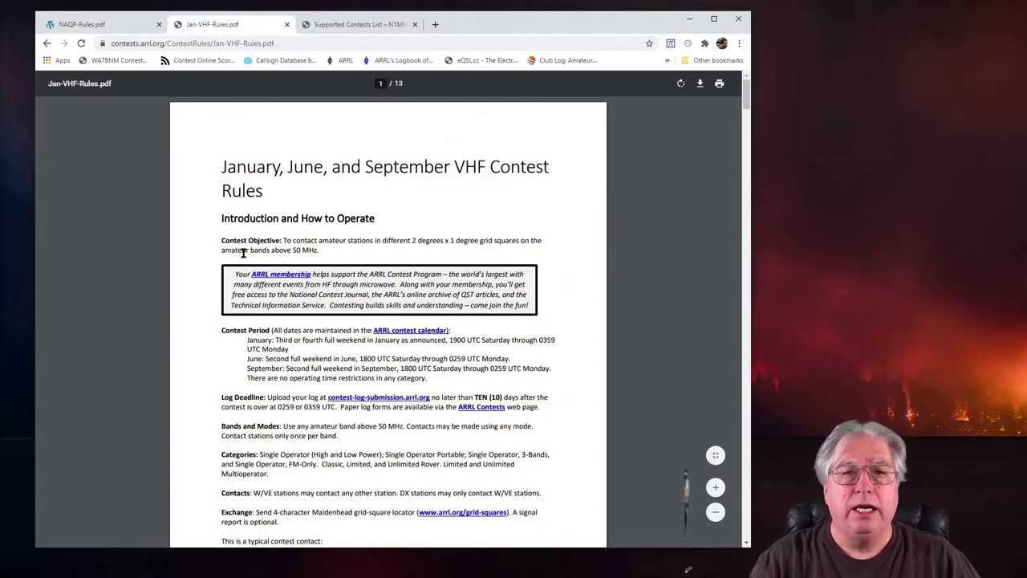
pyautogui.scroll(-5, 175, 240)
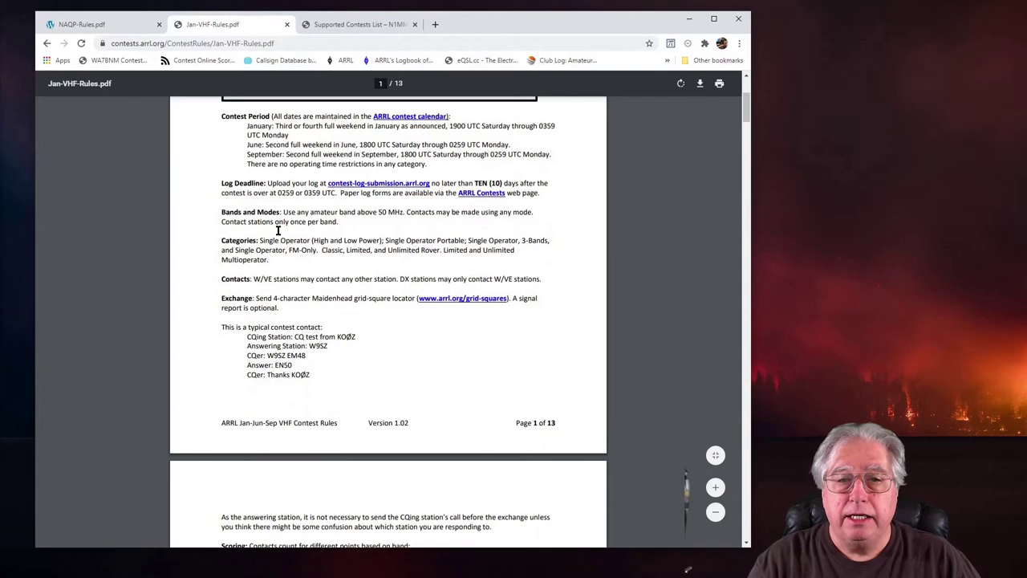
pyautogui.scroll(-20, 281, 249)
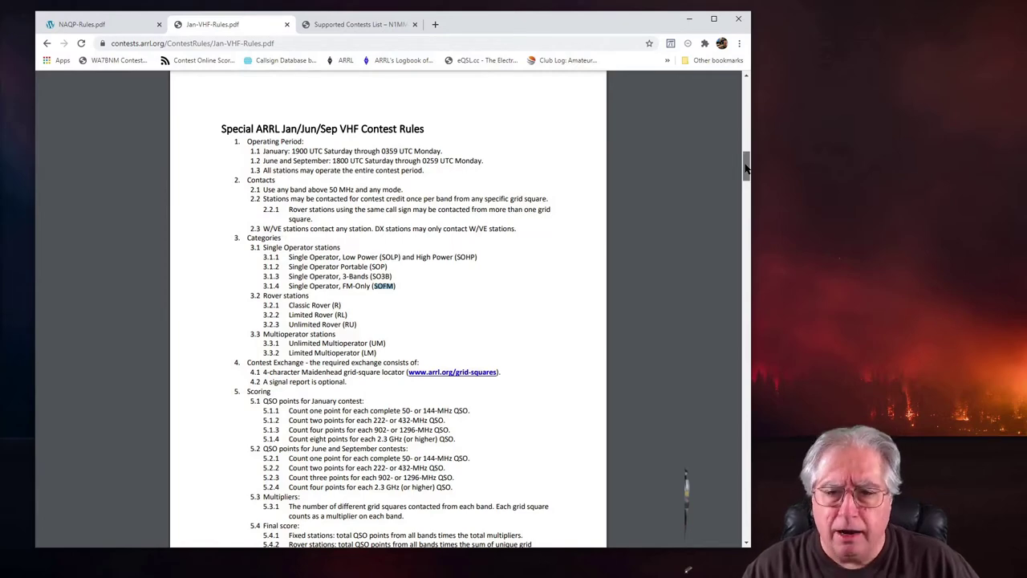
pyautogui.moveTo(745, 168); pyautogui.dragTo(745, 174)
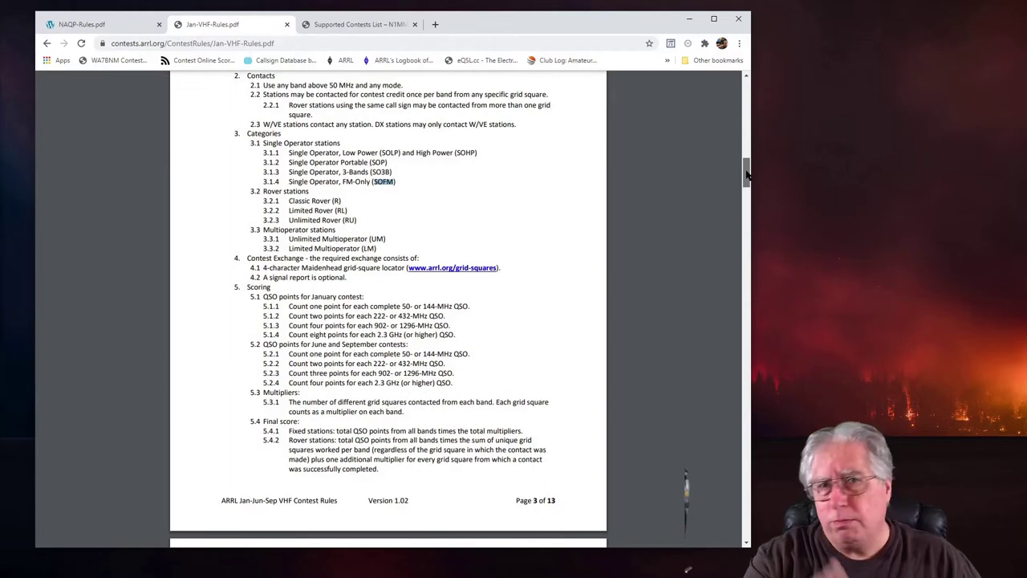
pyautogui.moveTo(745, 174); pyautogui.dragTo(751, 238)
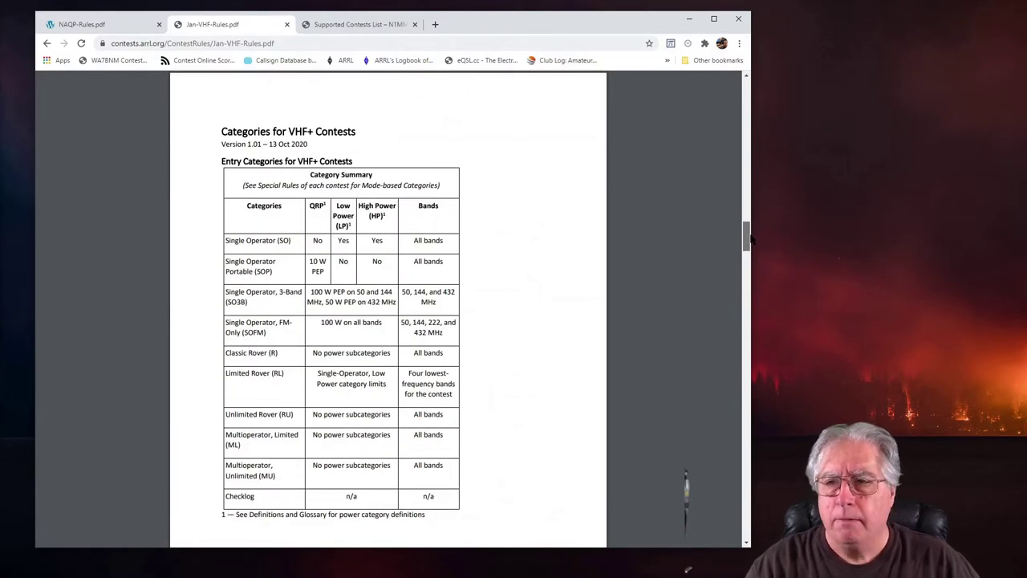
pyautogui.moveTo(751, 238); pyautogui.dragTo(724, 488)
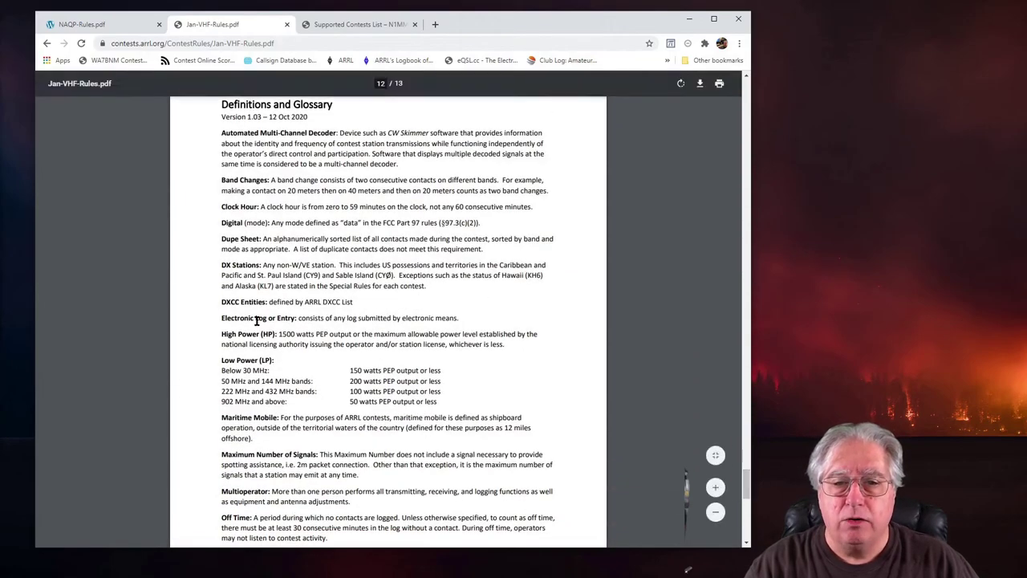
pyautogui.scroll(-3, 229, 241)
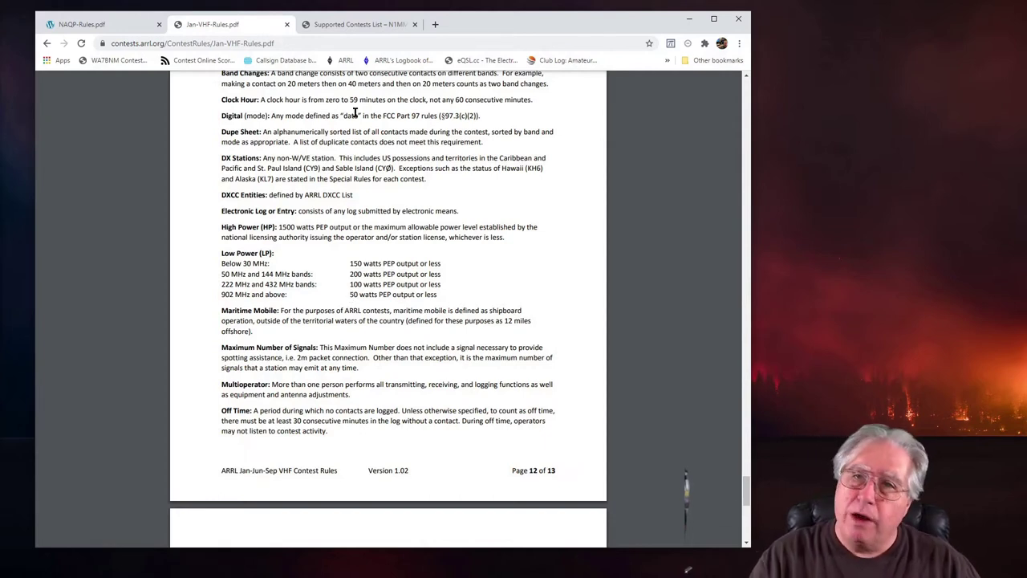
# From the N1MM Logger+ website's home page, open the list of supported contests in the documentation.
pyautogui.click(347, 26)
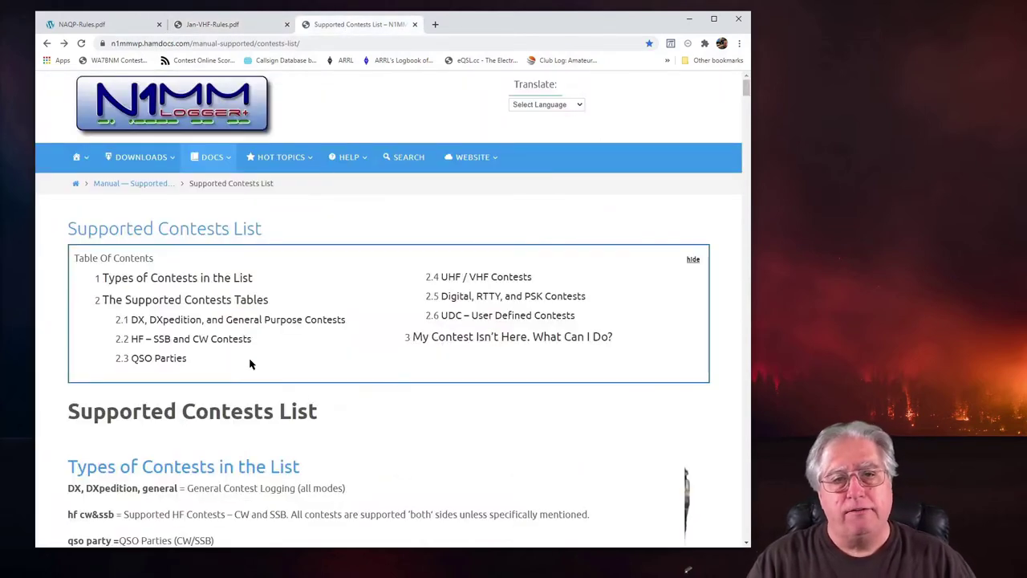
pyautogui.moveTo(131, 162)
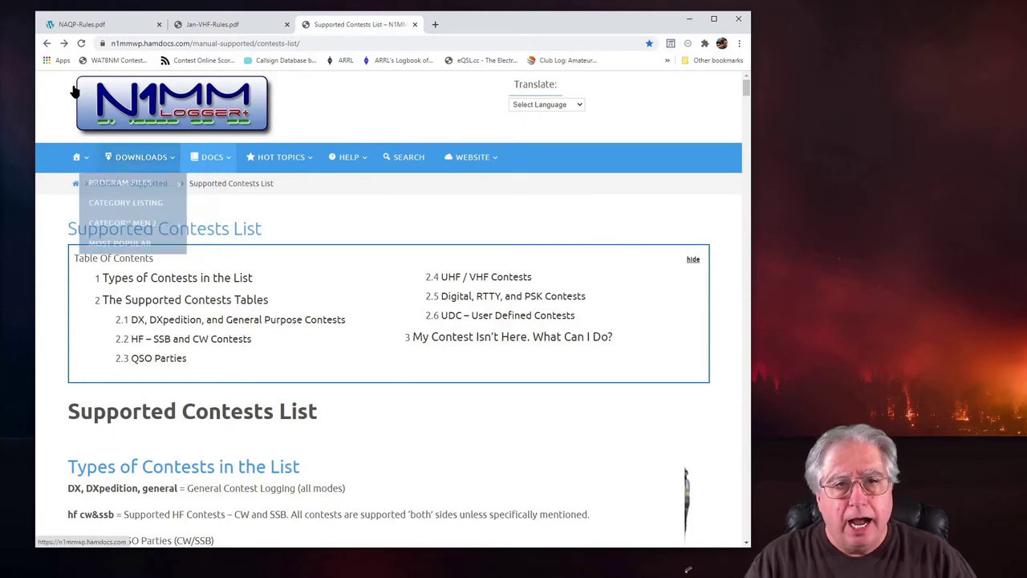
pyautogui.click(226, 232)
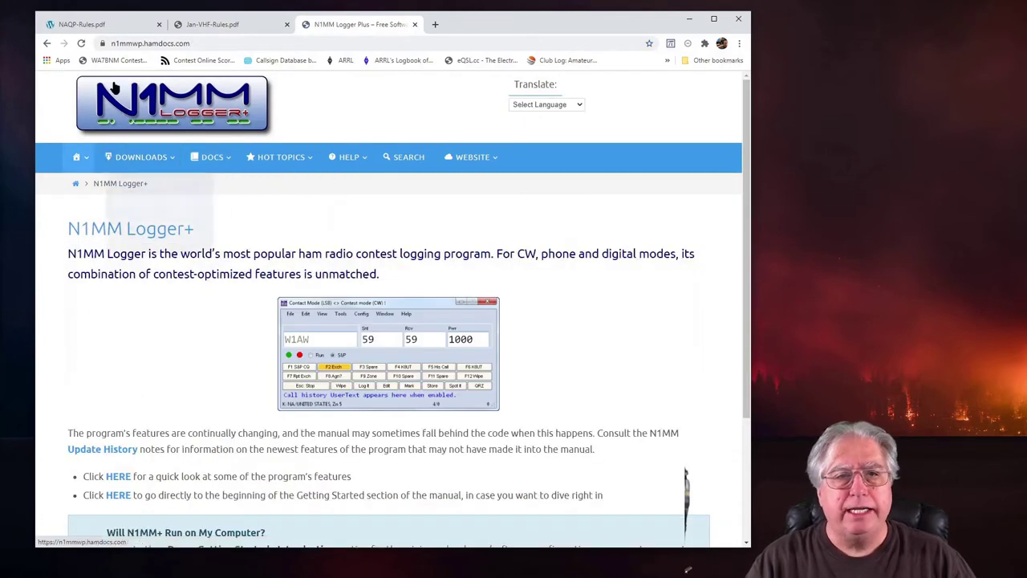
pyautogui.moveTo(149, 162)
pyautogui.moveTo(207, 158)
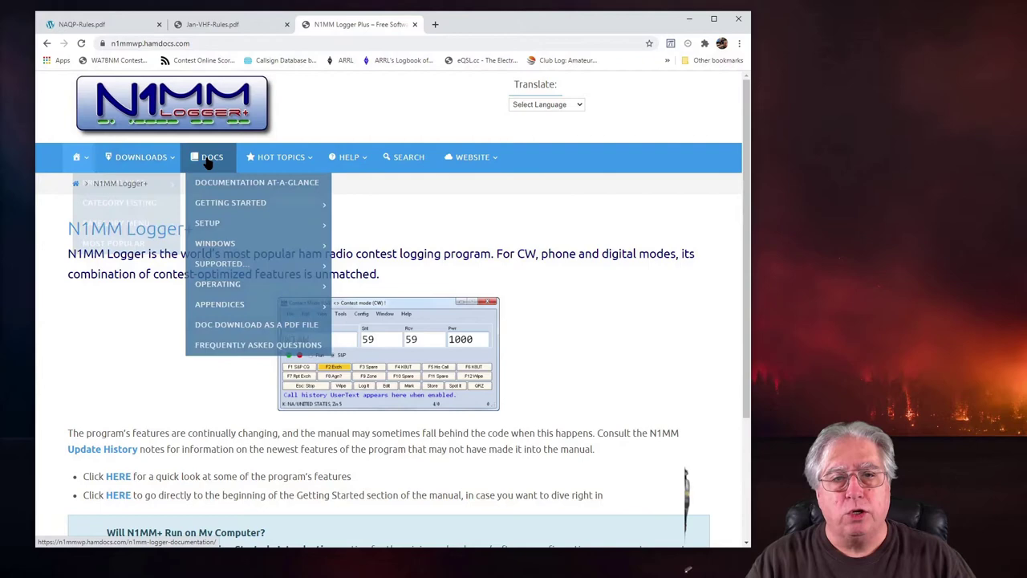
pyautogui.moveTo(237, 266)
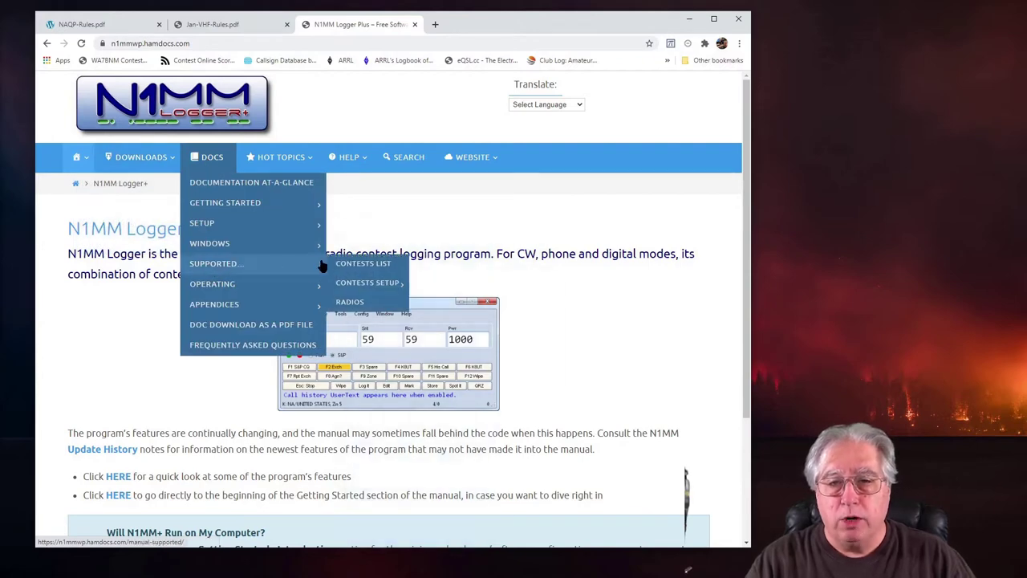
pyautogui.click(362, 265)
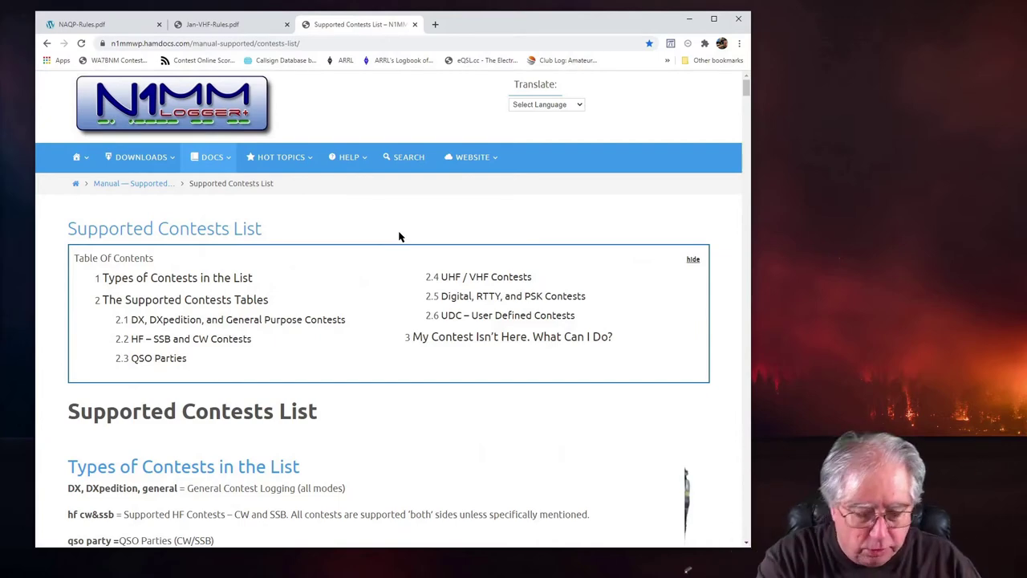
# Search the Supported Contests List page for "arrl ja" to locate the ARRL January VHF contest entry.
pyautogui.hotkey('ctrl', 'f')
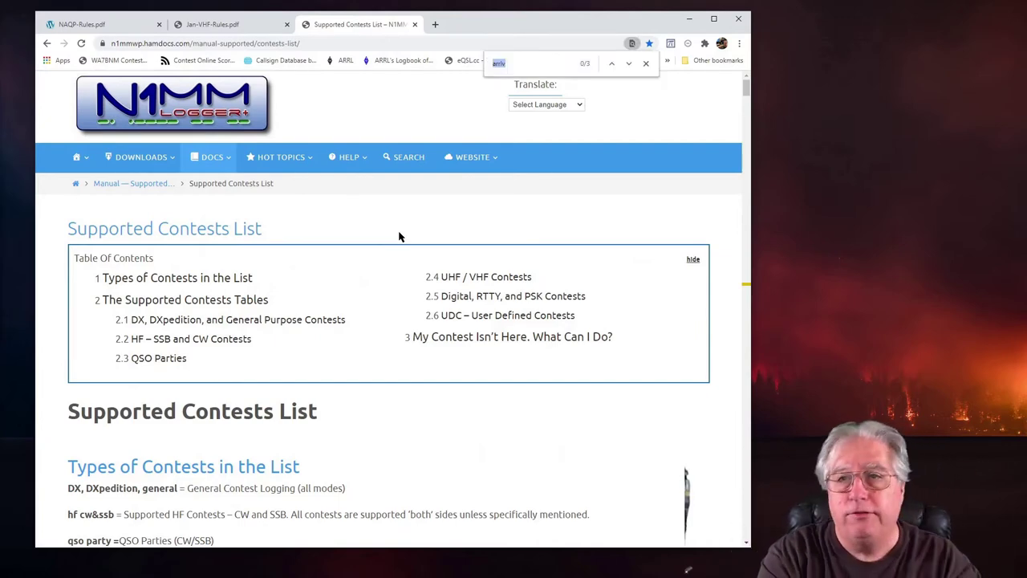
pyautogui.press('BackSpace')
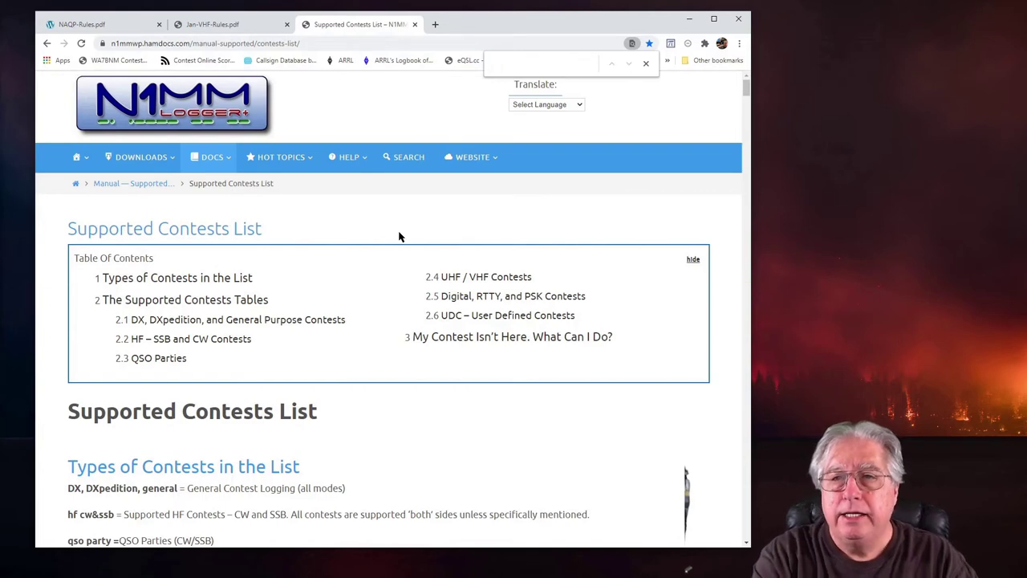
pyautogui.write('arr')
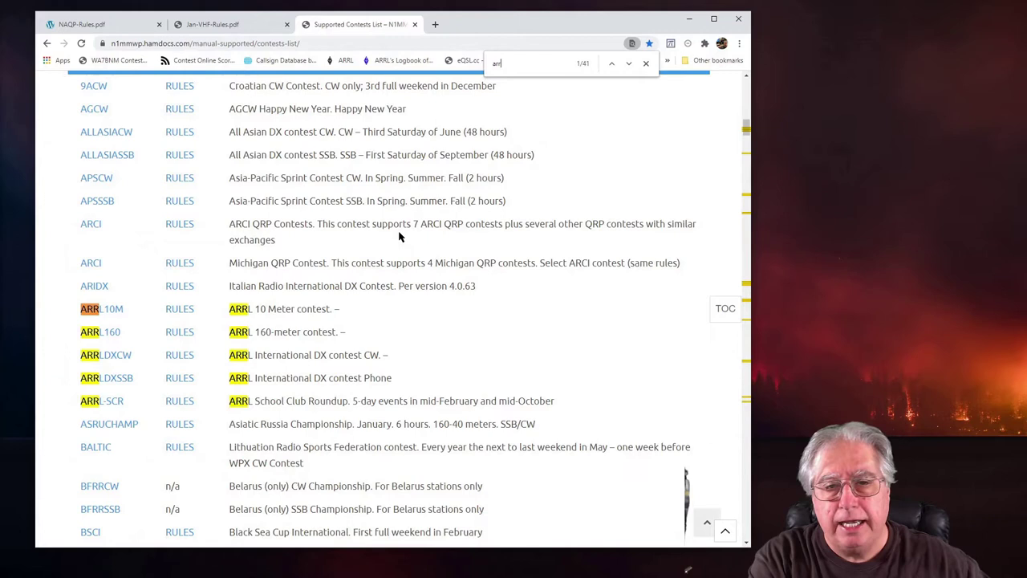
pyautogui.write('h')
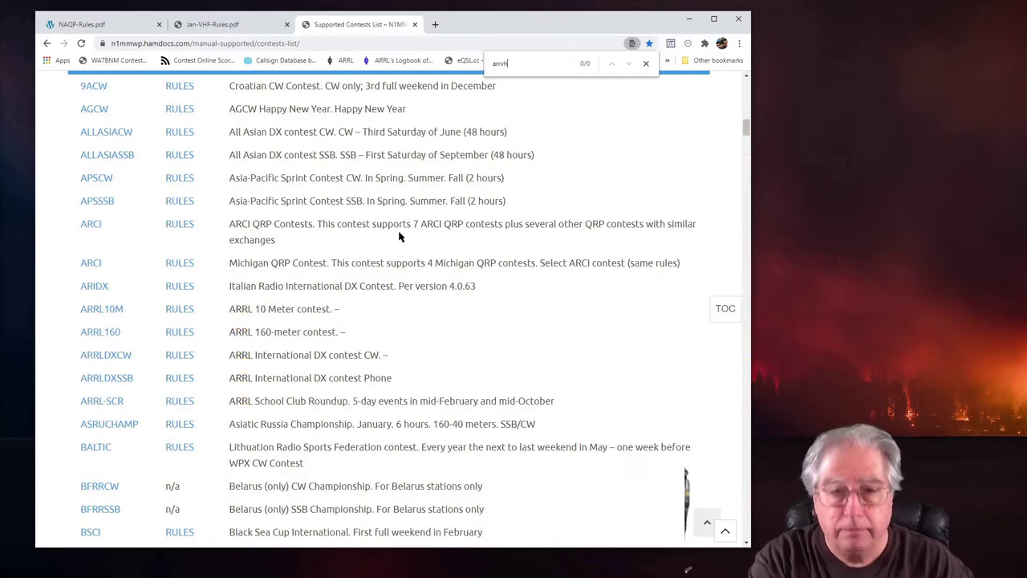
pyautogui.click(512, 64)
pyautogui.press('BackSpace')
pyautogui.press('BackSpace')
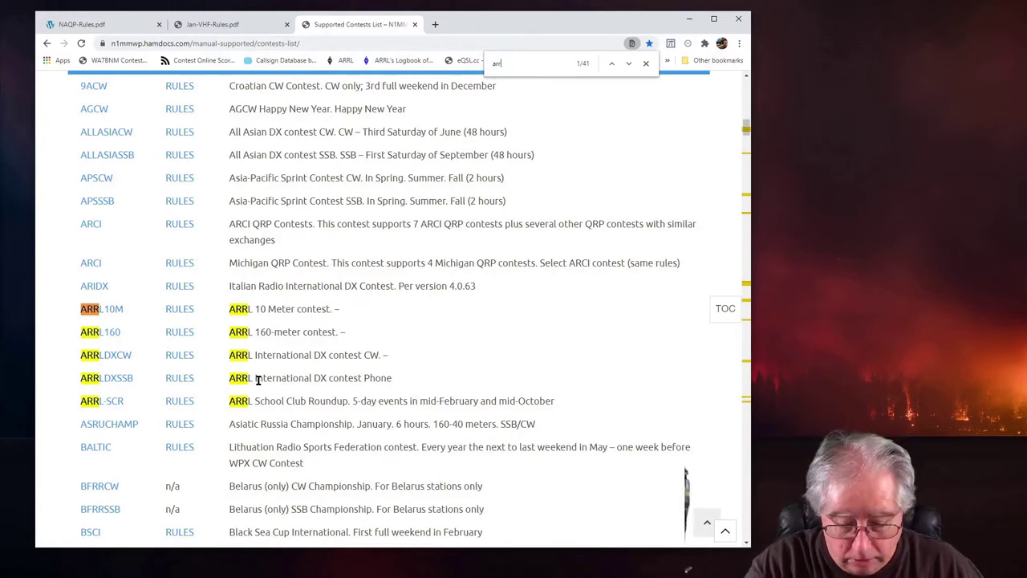
pyautogui.write('l')
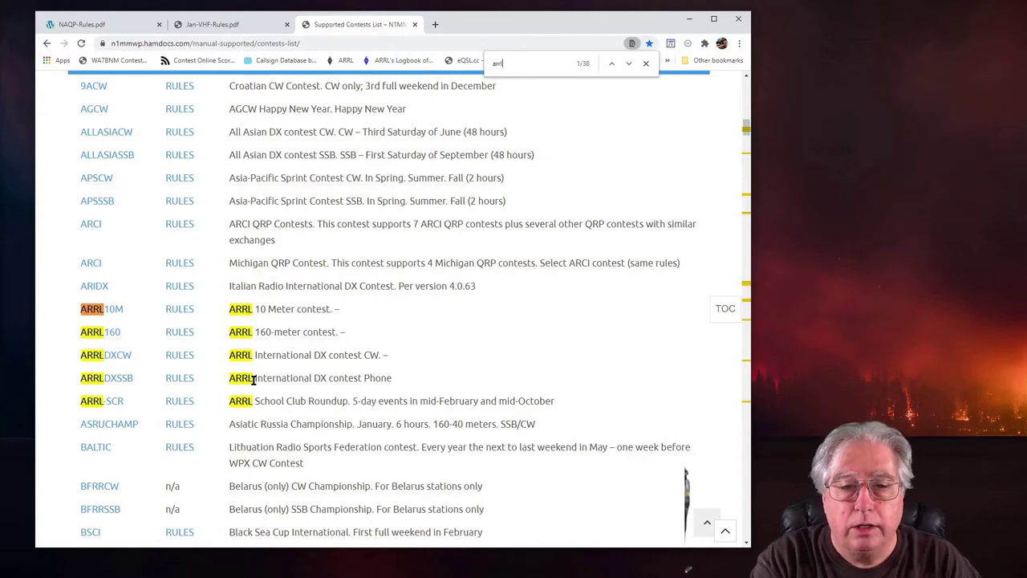
pyautogui.write(' ha')
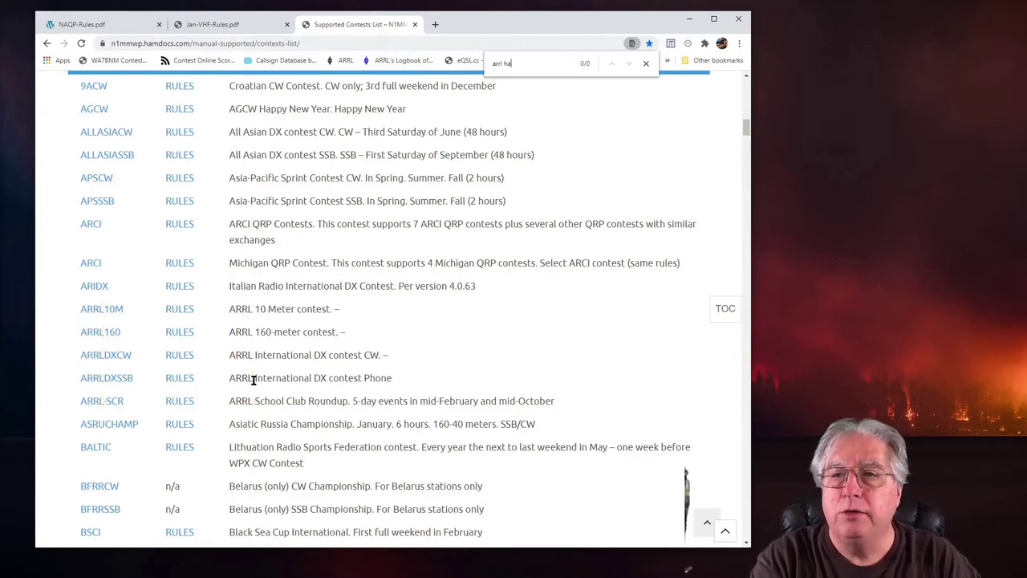
pyautogui.press('BackSpace')
pyautogui.press('BackSpace')
pyautogui.write('ja')
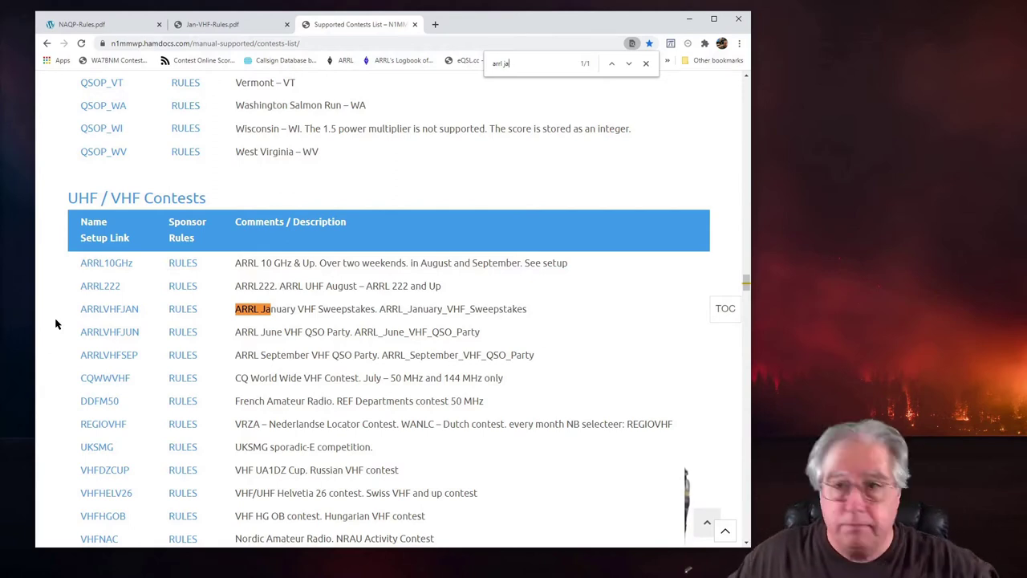
# Replace the page search text with "north" to look for the North American QSO Party entry.
pyautogui.press('BackSpace')
pyautogui.press('BackSpace')
pyautogui.press('BackSpace')
pyautogui.press('BackSpace')
pyautogui.press('BackSpace')
pyautogui.press('BackSpace')
pyautogui.press('BackSpace')
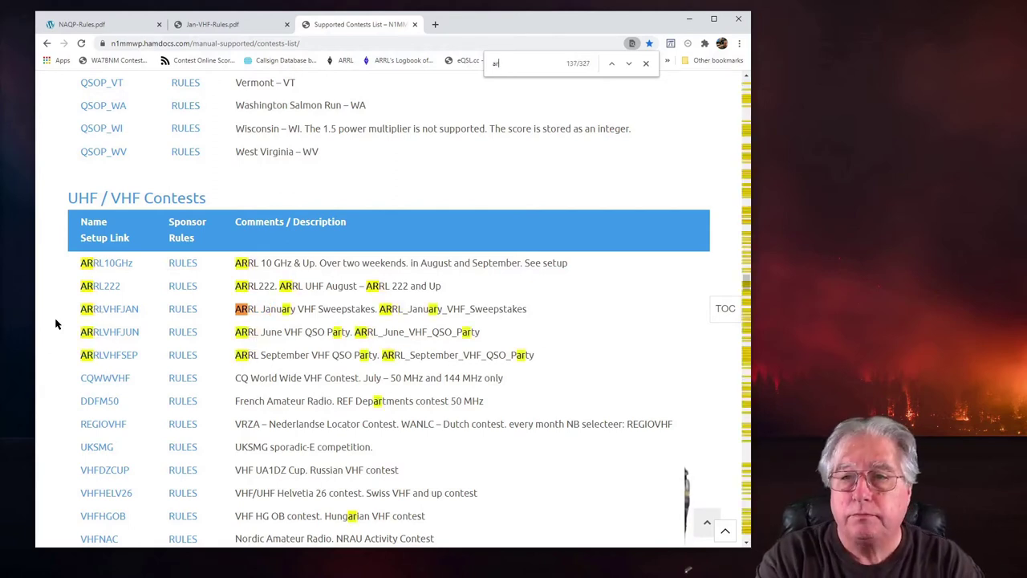
pyautogui.write('north')
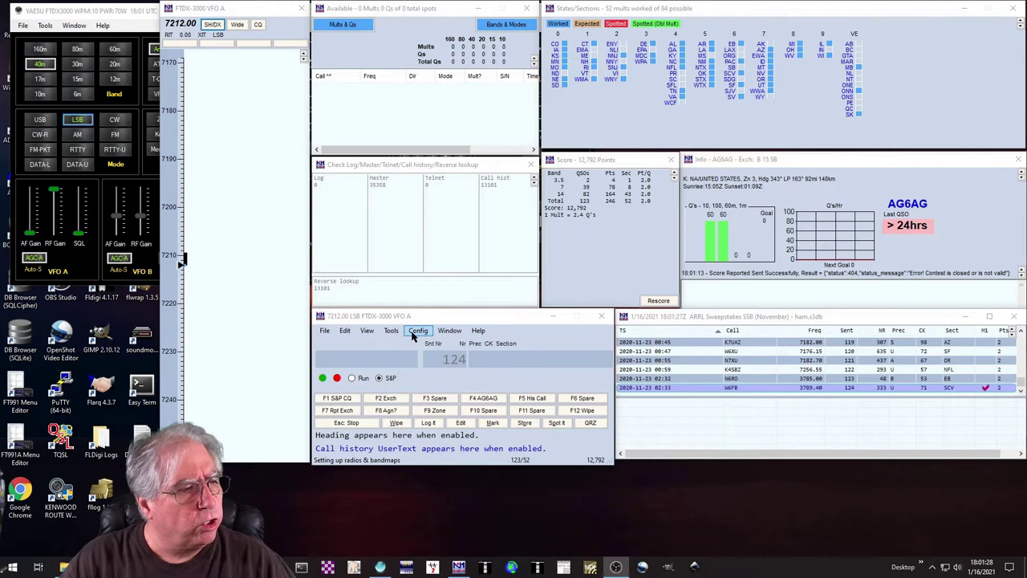
# Switch to N1MM Logger+ and, in the hardware port configuration, assign COM7 to the FT-991/A and select SO2R operation.
pyautogui.click(414, 335)
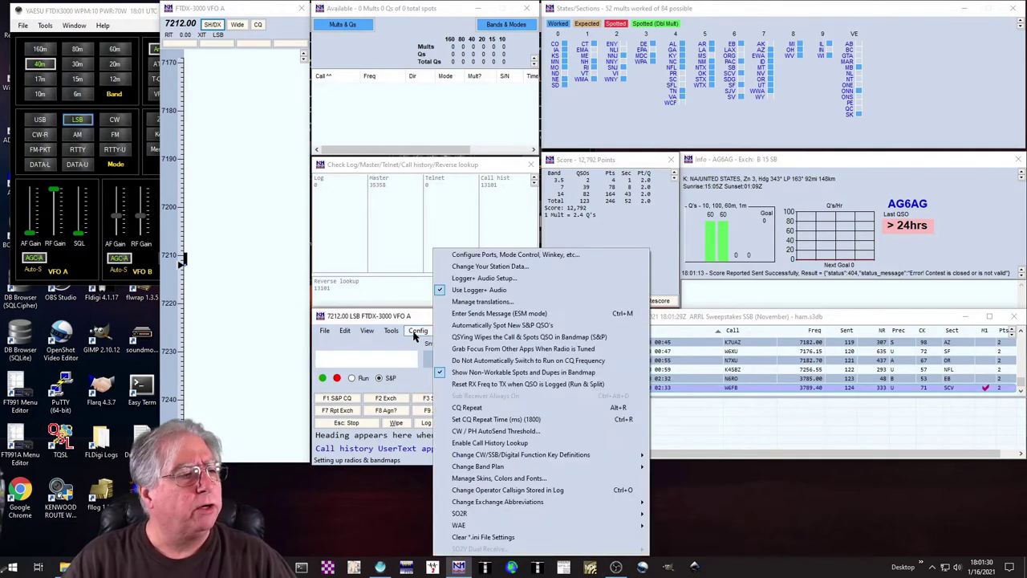
pyautogui.click(495, 253)
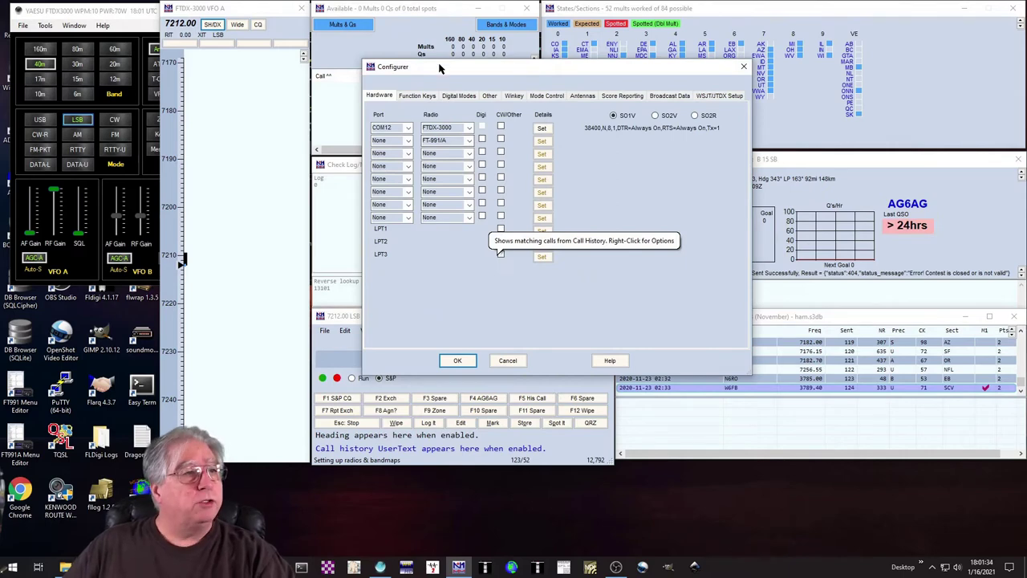
pyautogui.moveTo(440, 71); pyautogui.dragTo(564, 117)
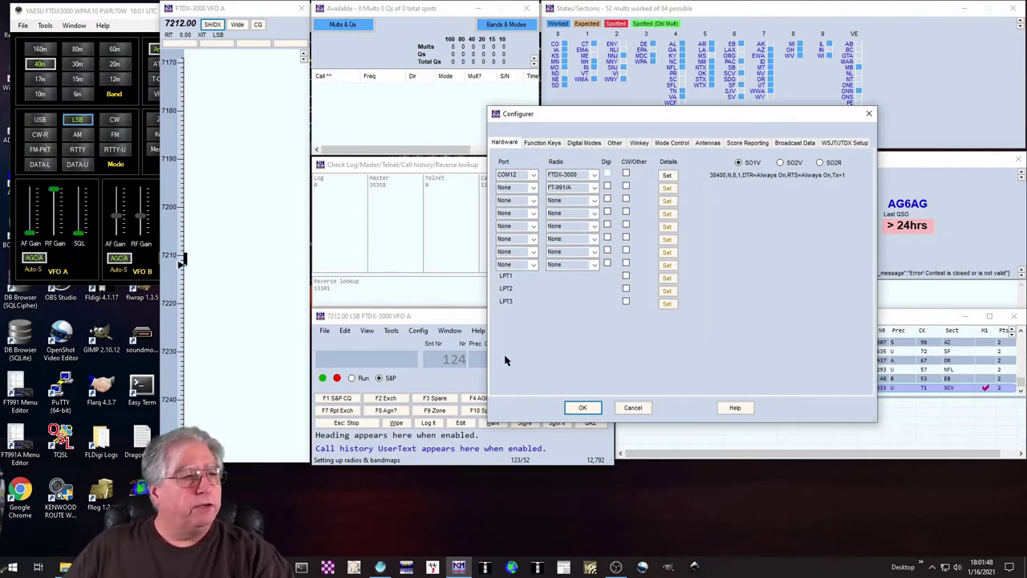
pyautogui.click(532, 188)
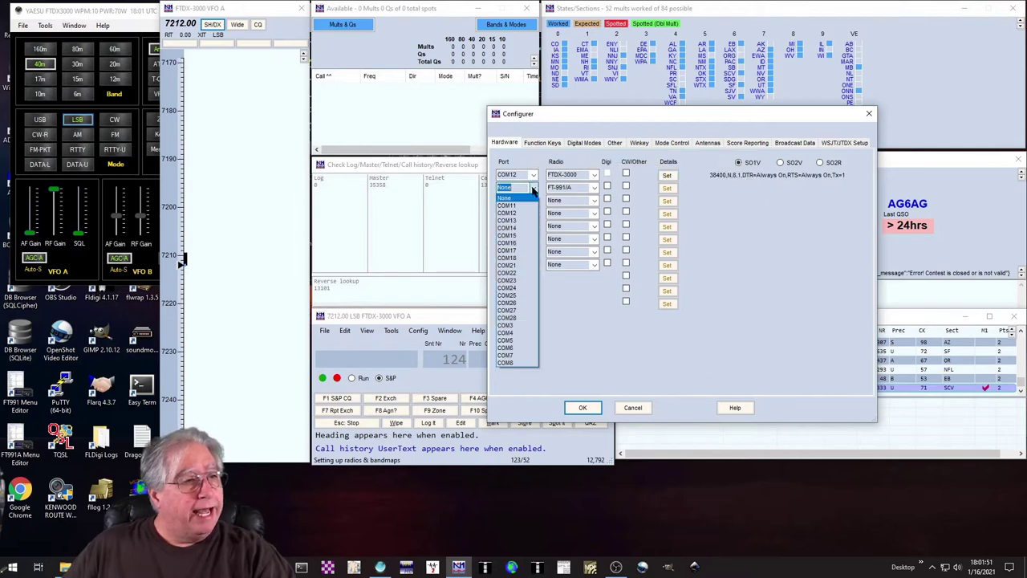
pyautogui.click(504, 355)
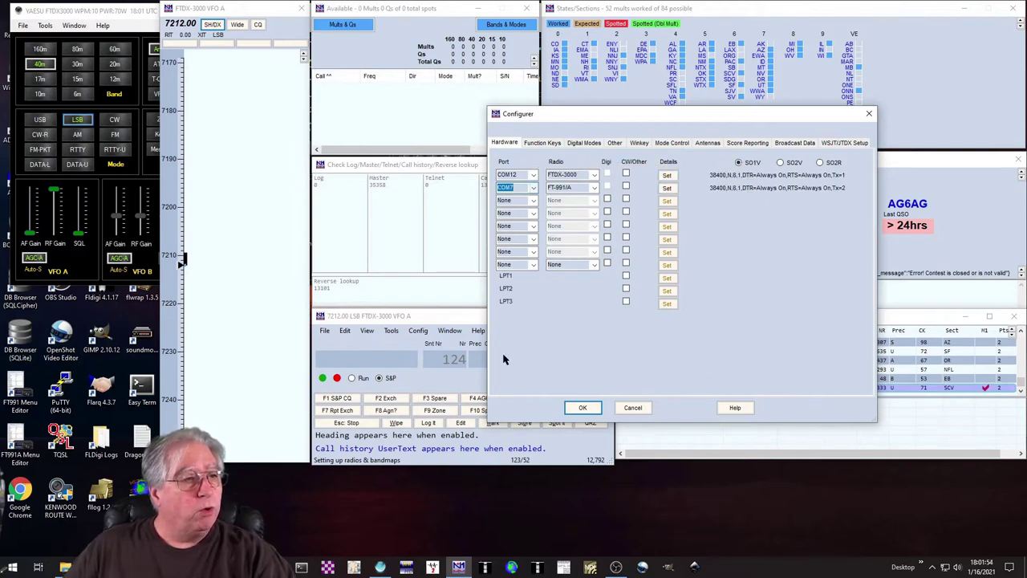
pyautogui.click(823, 163)
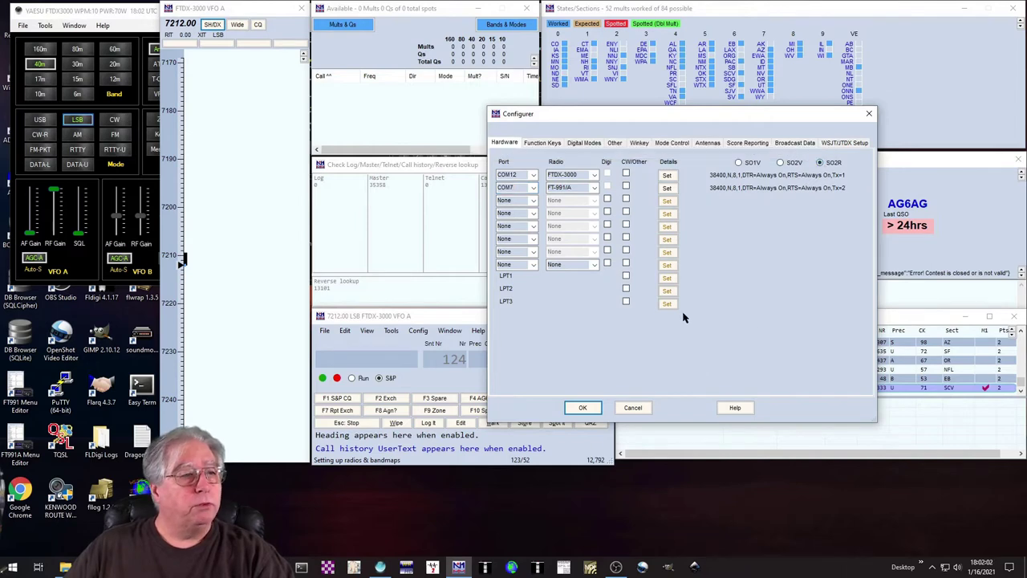
# Review the COM12 and COM7 port details, including each port's radio number, and apply the two-radio hardware configuration.
pyautogui.click(666, 175)
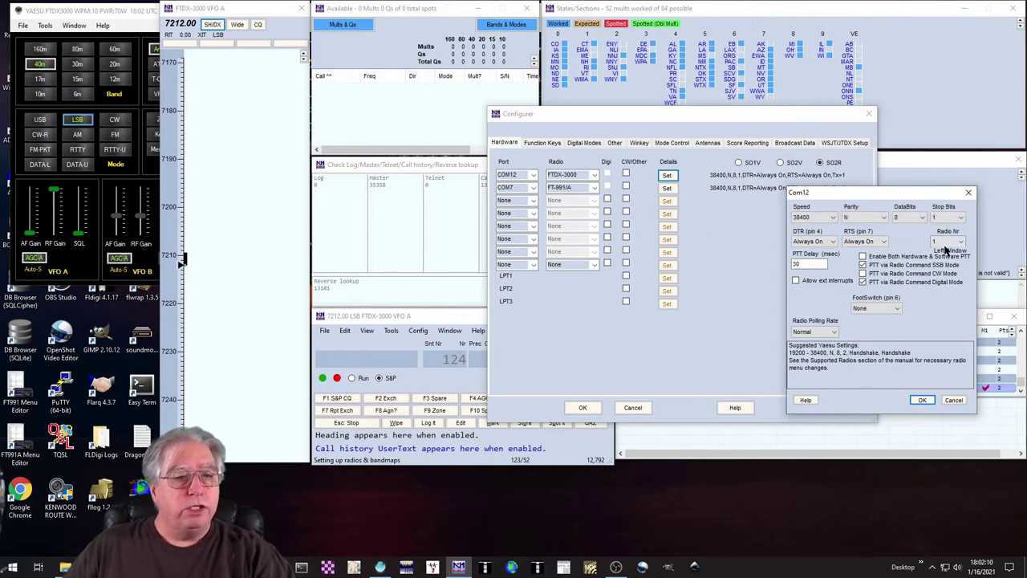
pyautogui.click(921, 401)
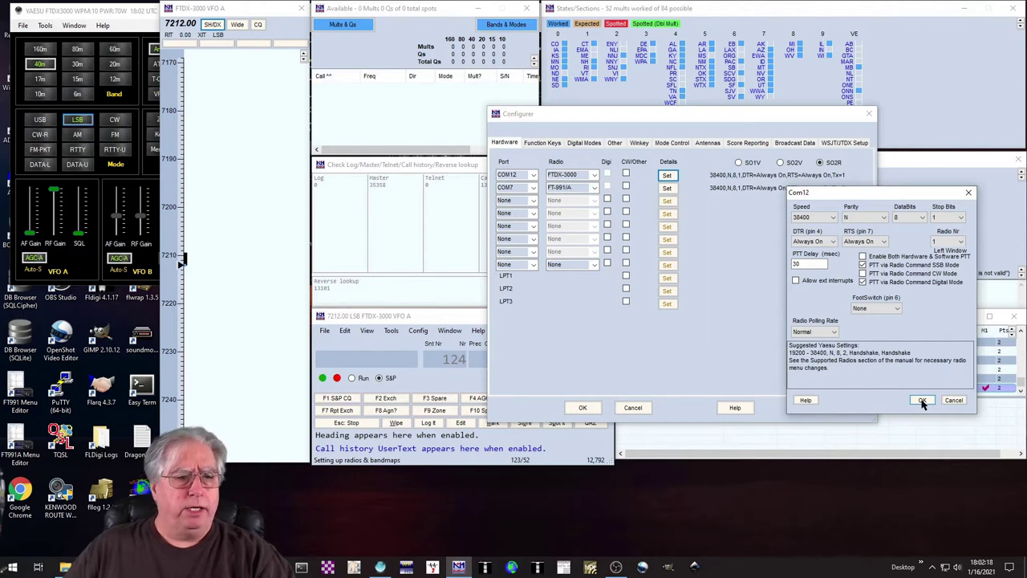
pyautogui.click(921, 401)
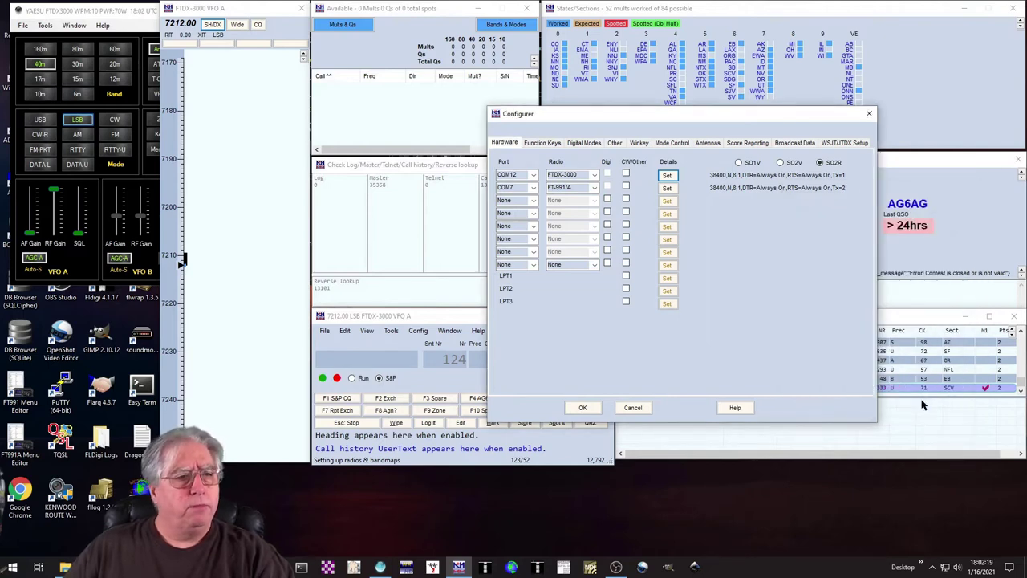
pyautogui.click(666, 190)
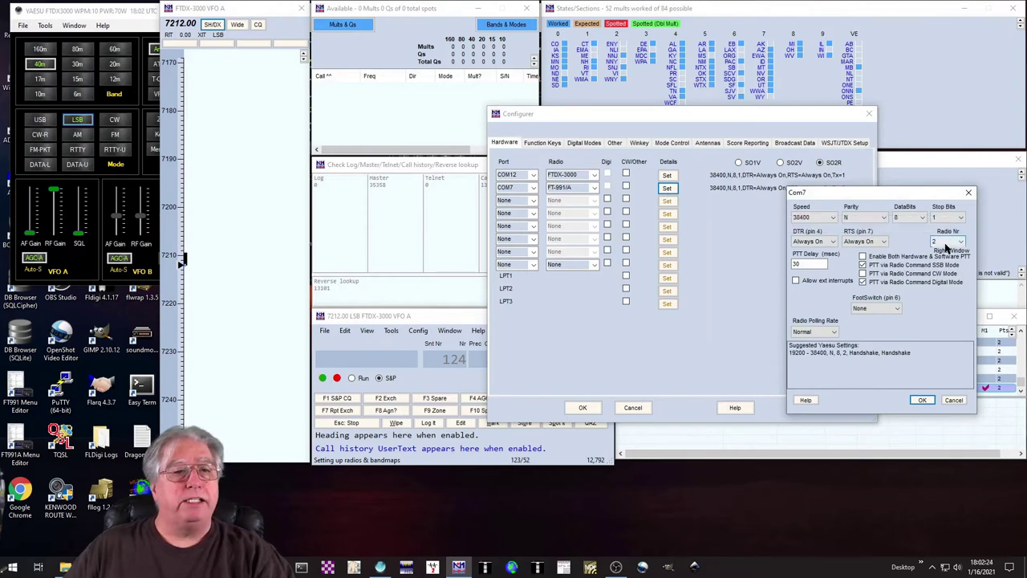
pyautogui.click(922, 399)
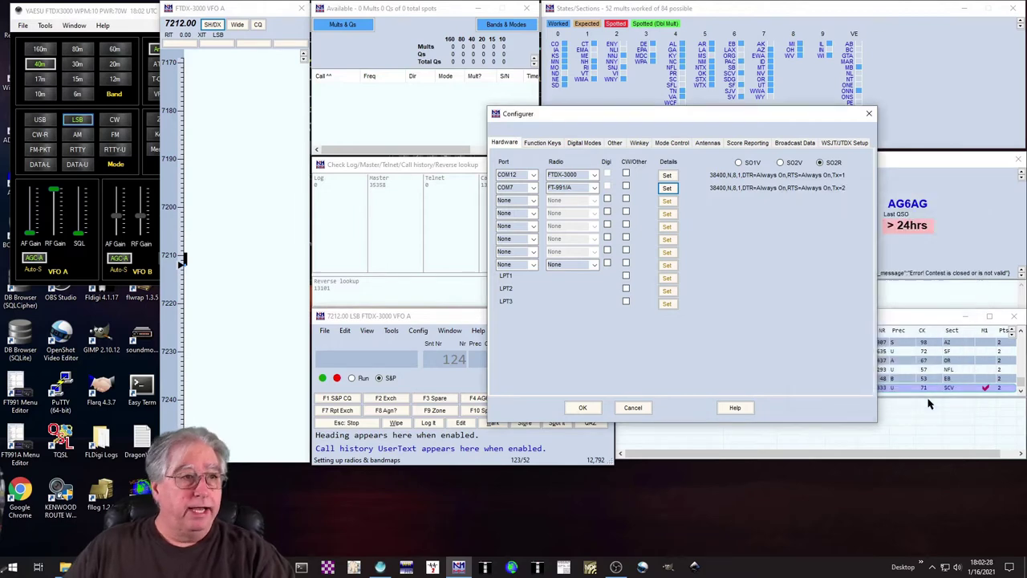
pyautogui.click(583, 408)
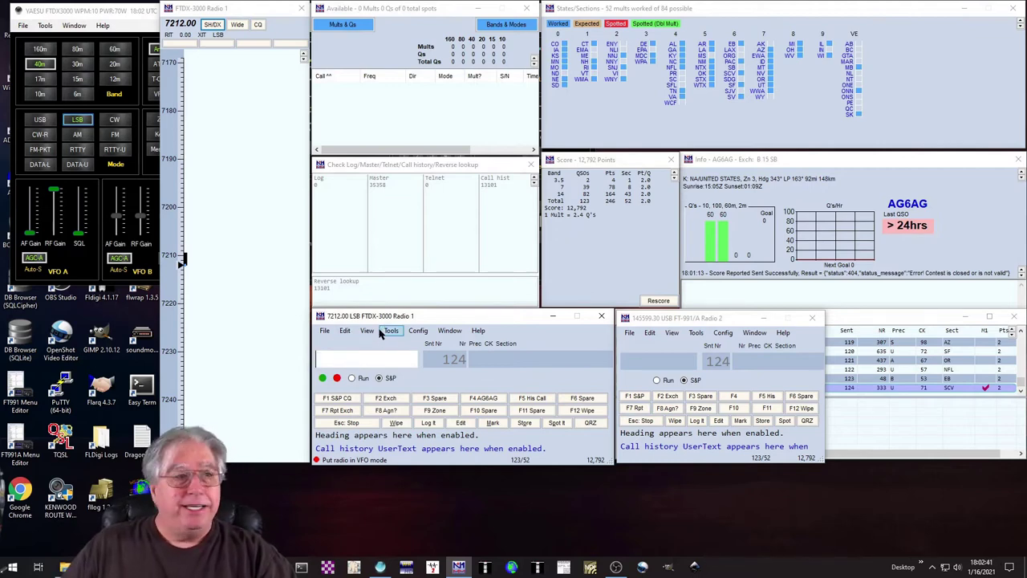
# Start a new log in the ham.s3db database with the log type ARRLVHFJAN.
pyautogui.click(324, 331)
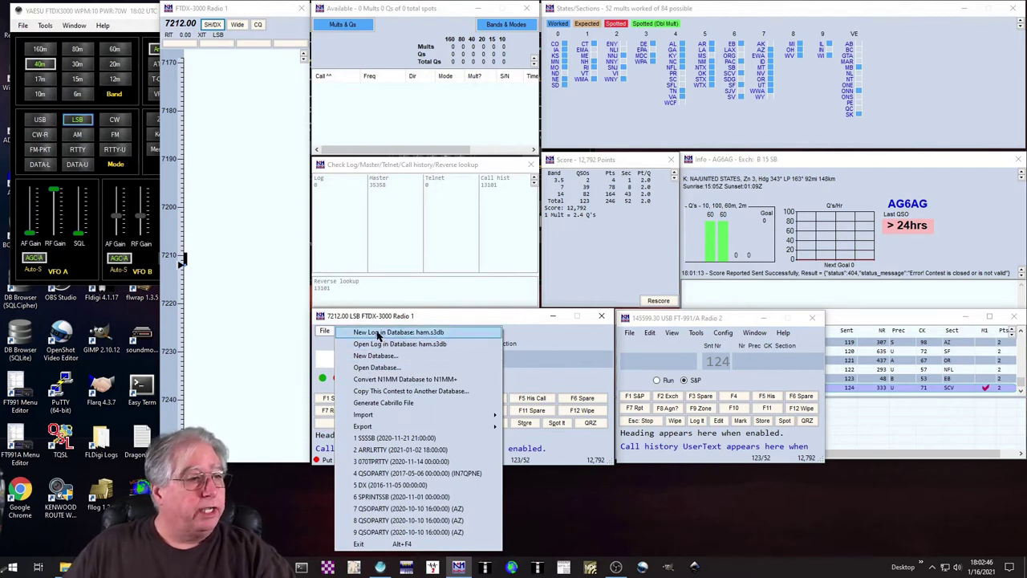
pyautogui.click(380, 331)
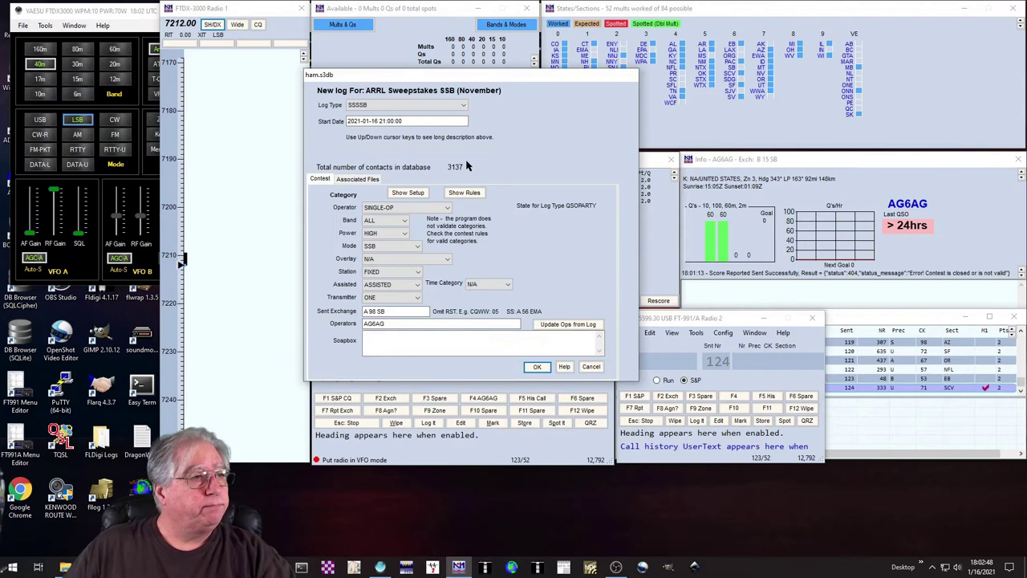
pyautogui.click(463, 105)
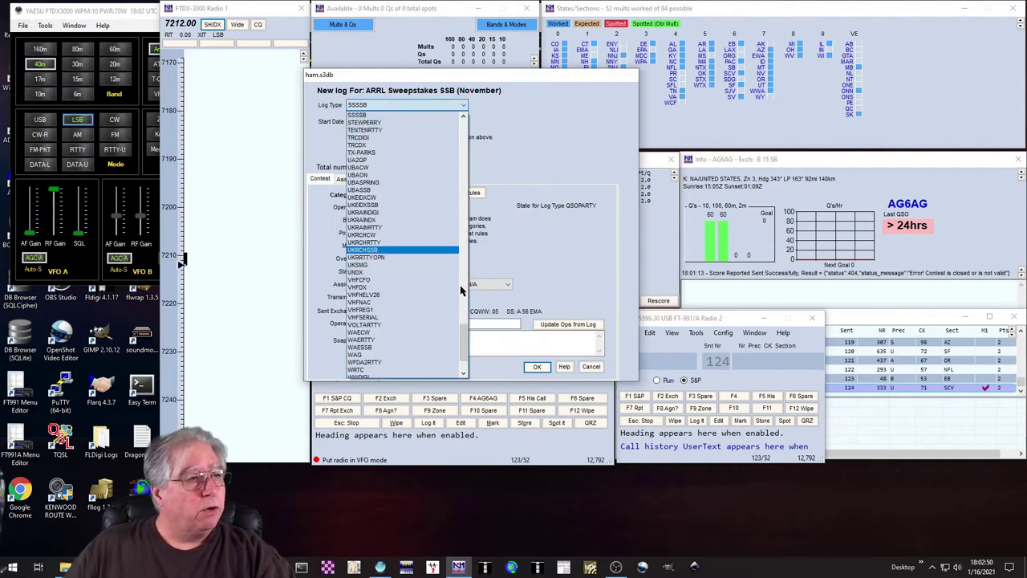
pyautogui.moveTo(461, 341); pyautogui.dragTo(452, 122)
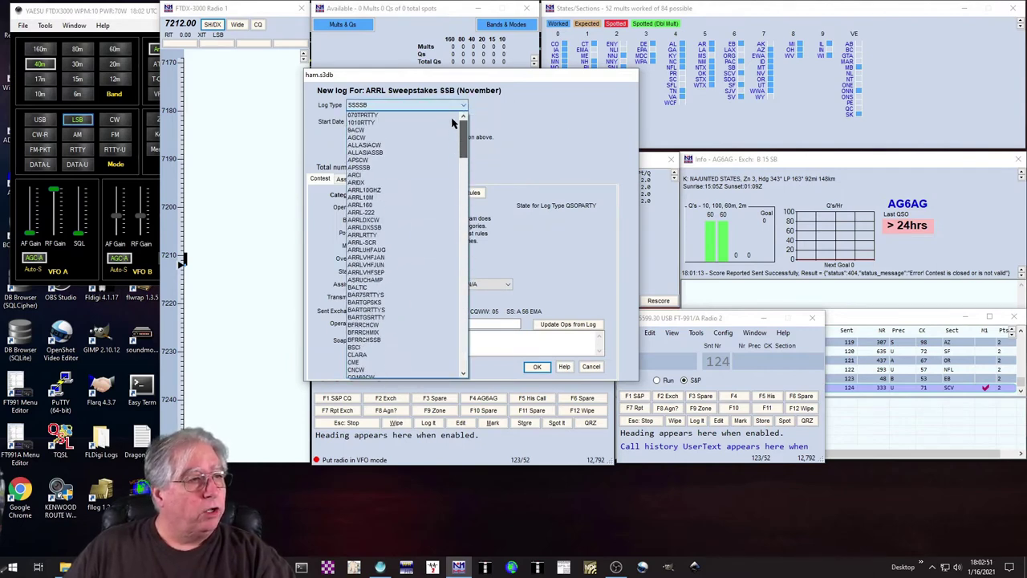
pyautogui.click(365, 257)
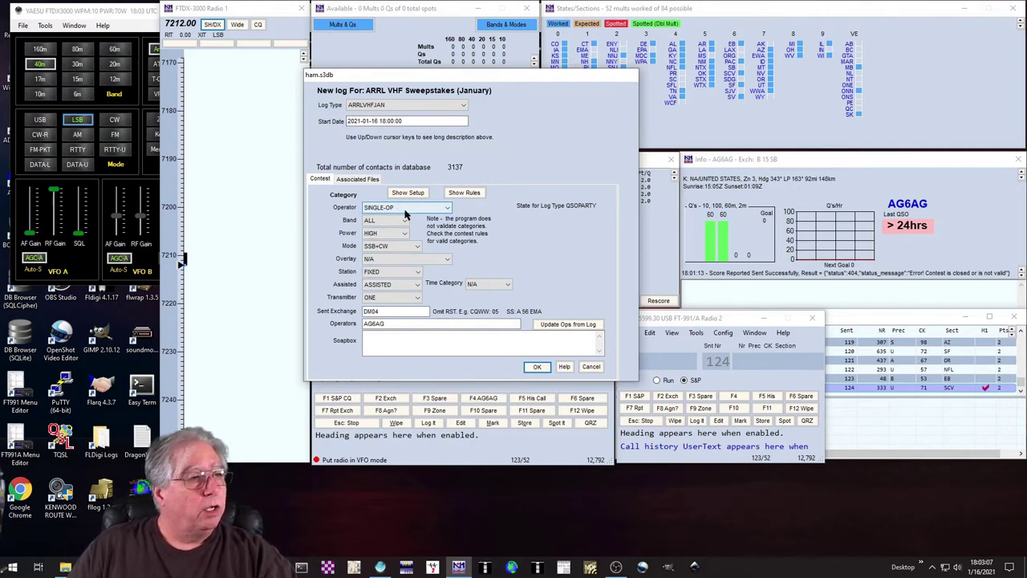
# Set the VHF contest categories to band VHF-FM-ONLY, power LOW and mode FM.
pyautogui.click(403, 222)
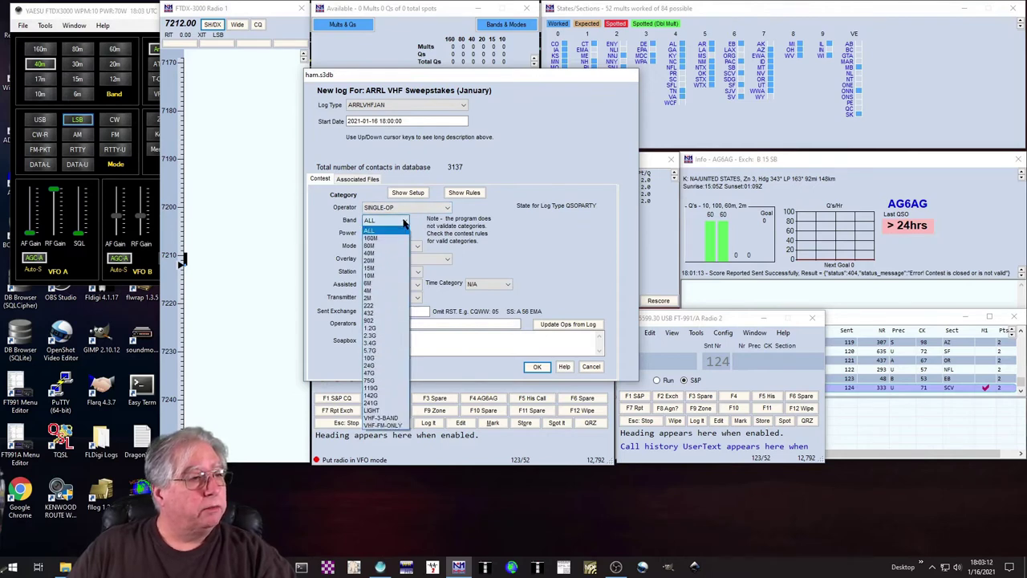
pyautogui.click(381, 426)
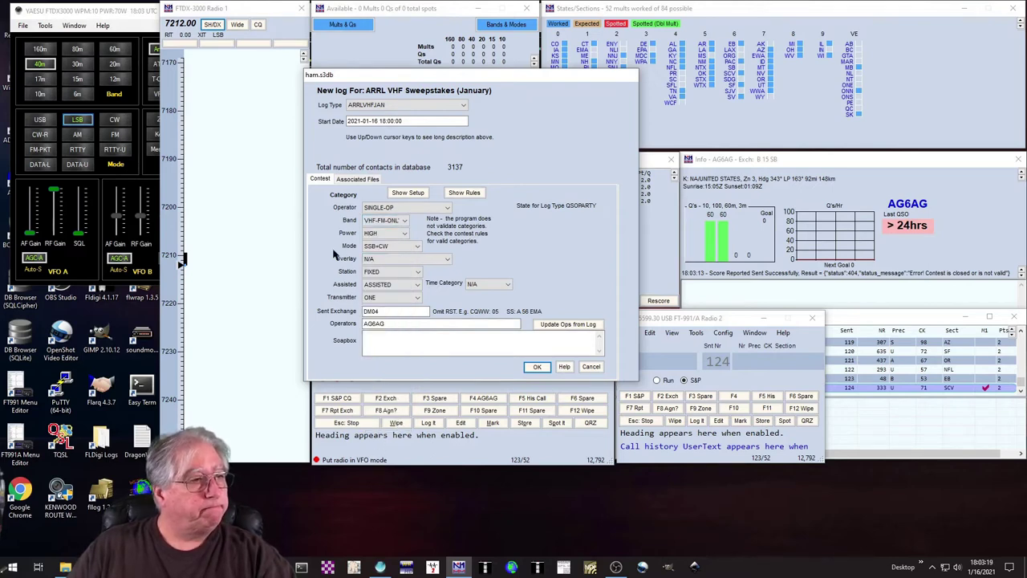
pyautogui.click(403, 234)
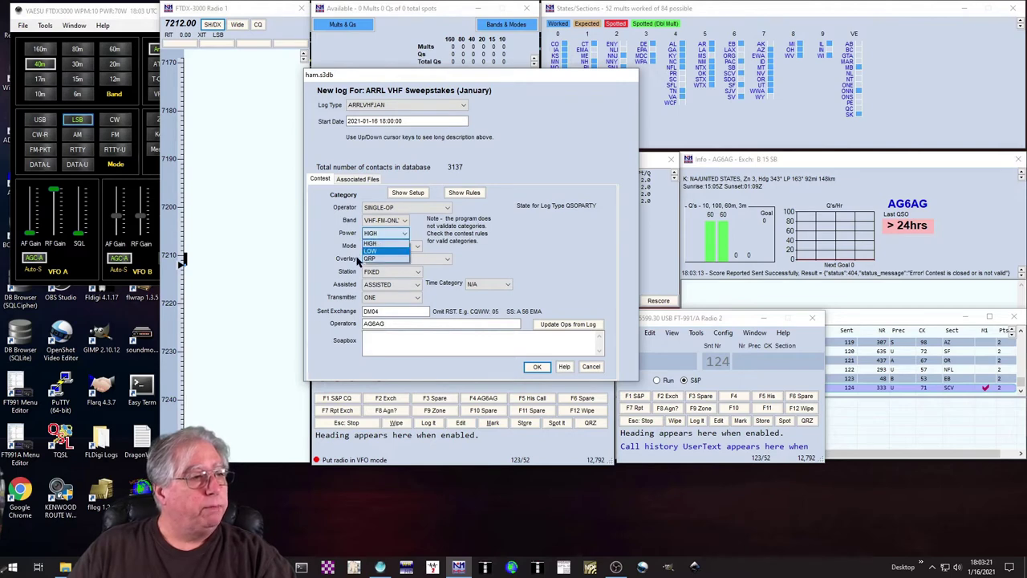
pyautogui.click(380, 252)
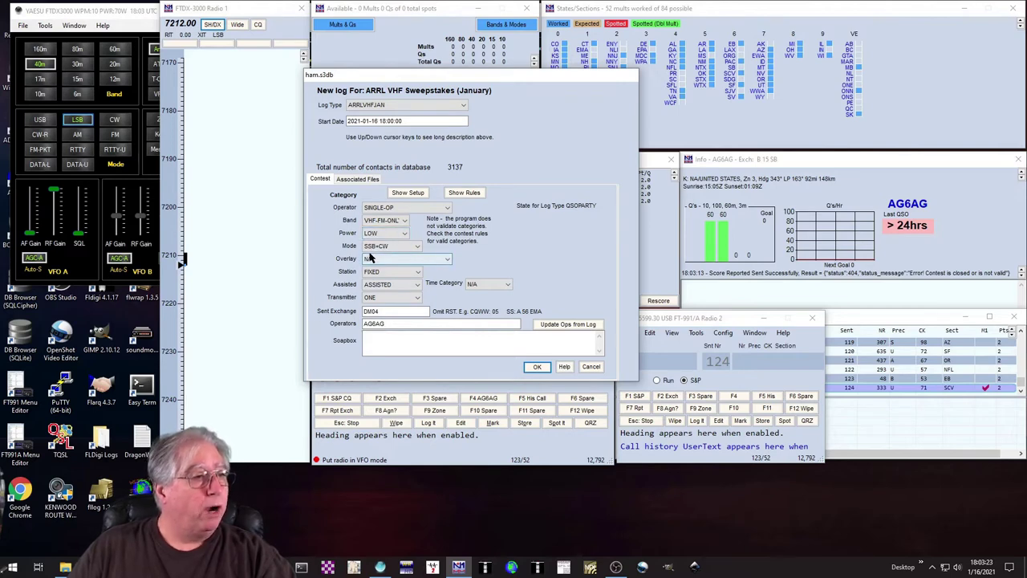
pyautogui.click(416, 247)
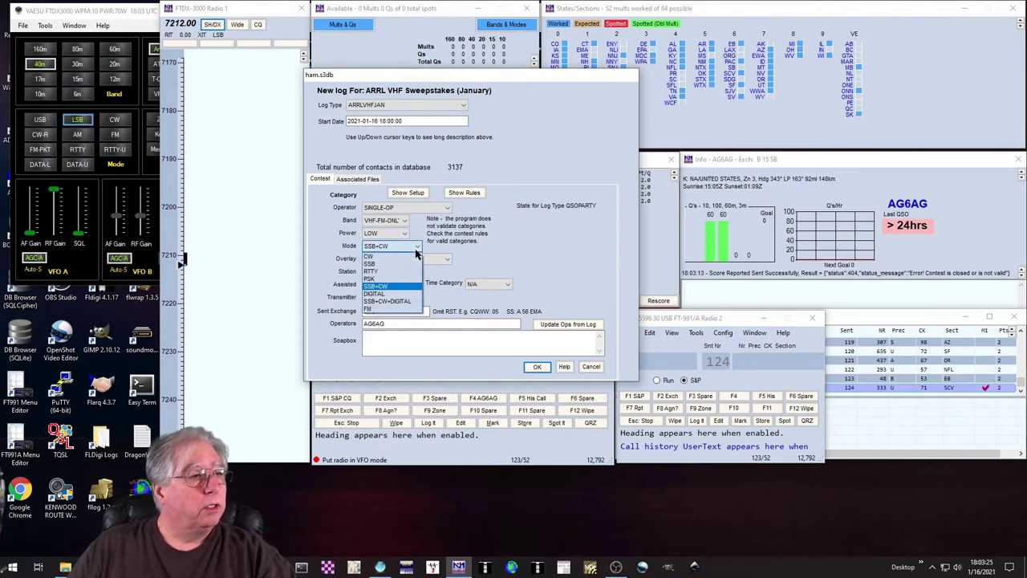
pyautogui.click(372, 310)
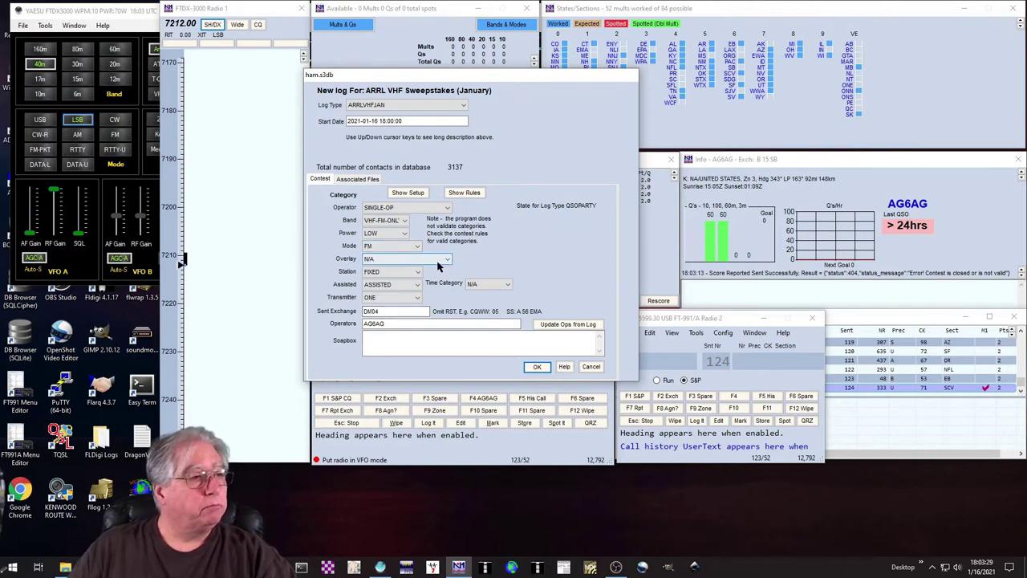
# Set the VHF log's assisted category to NON-ASSISTED and create the log.
pyautogui.click(416, 286)
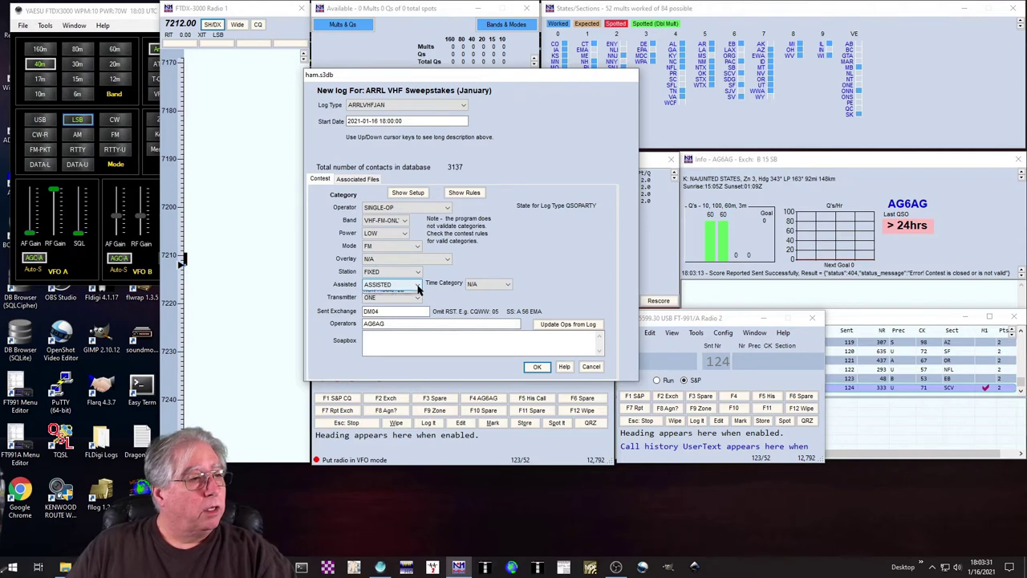
pyautogui.click(374, 304)
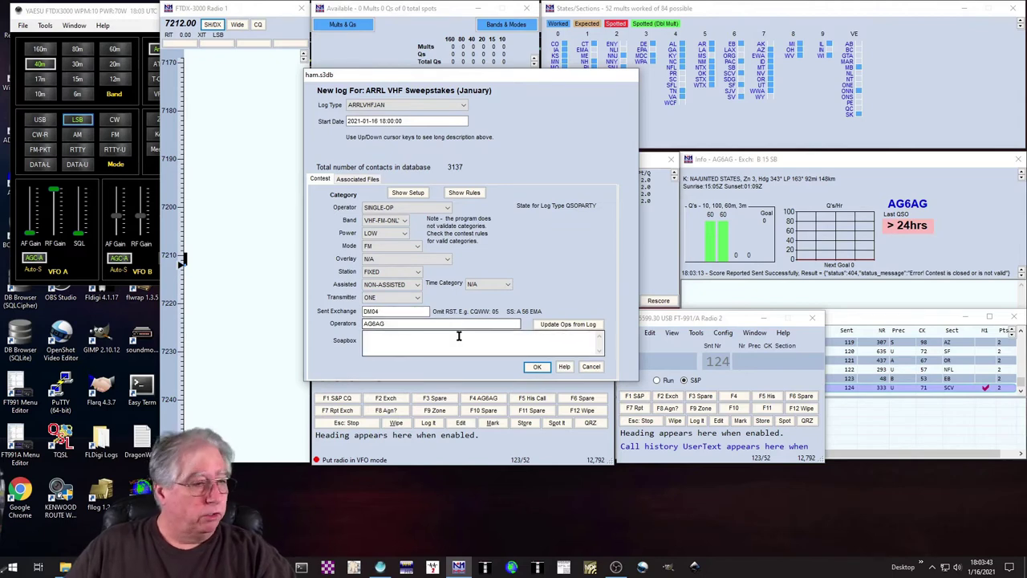
pyautogui.click(534, 368)
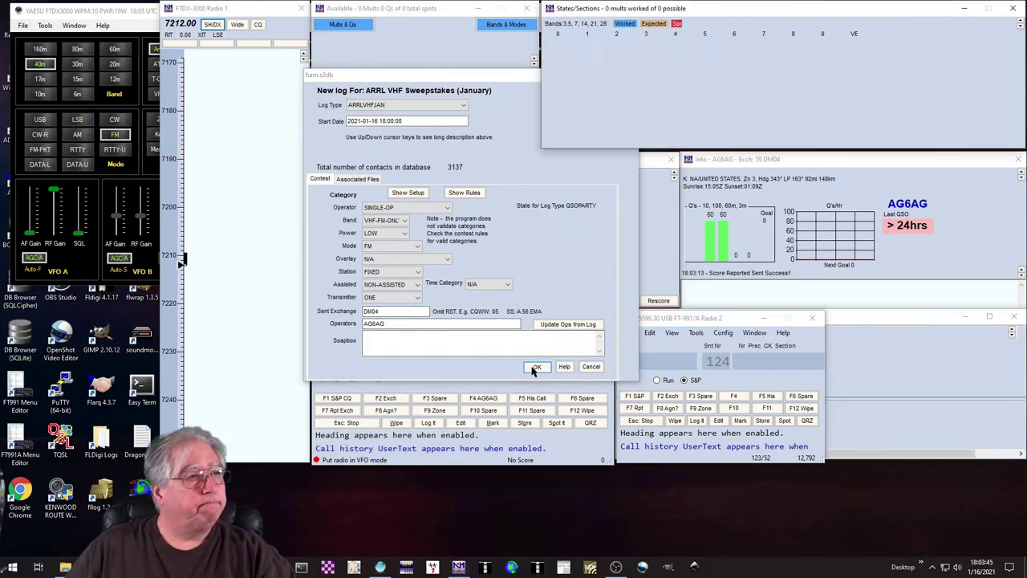
# Start another new log in ham.s3db with the log type NAQPSSB.
pyautogui.click(324, 332)
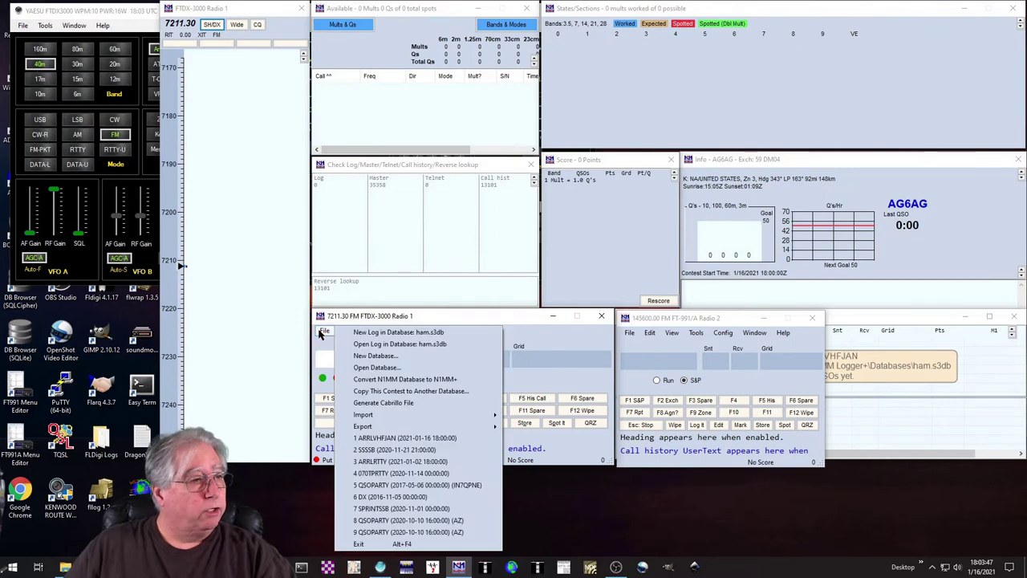
pyautogui.click(373, 332)
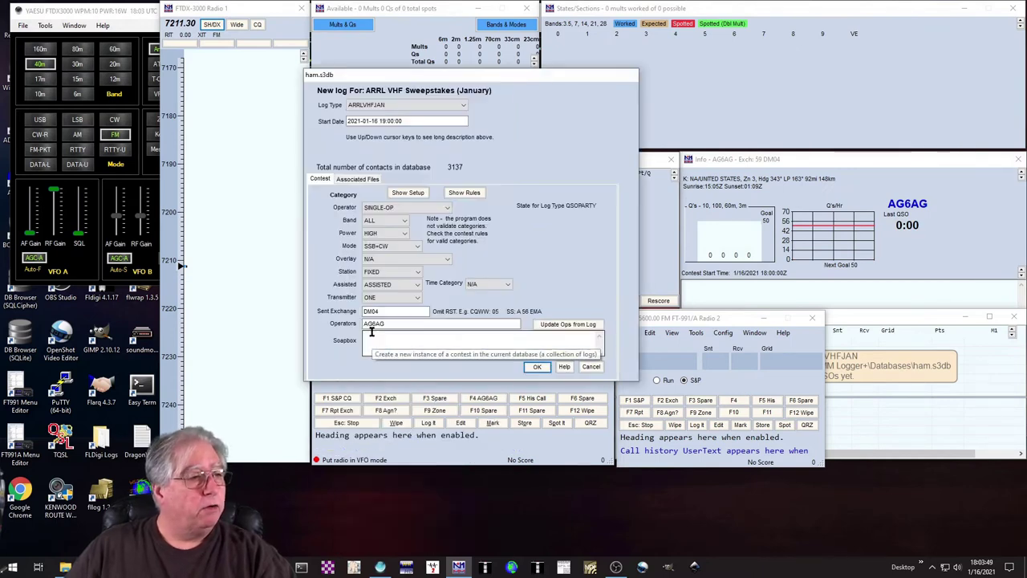
pyautogui.click(463, 105)
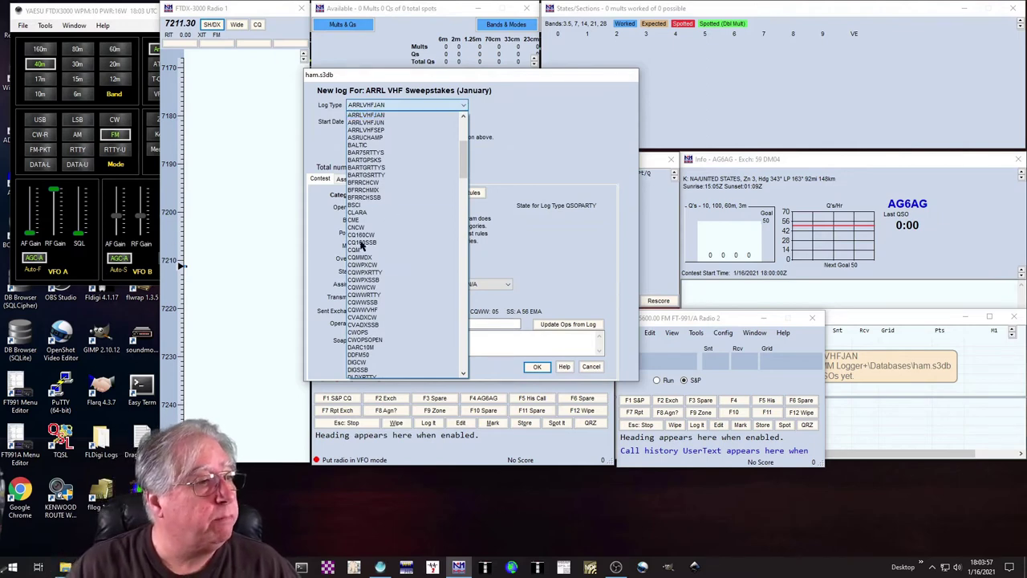
pyautogui.scroll(-7, 377, 256)
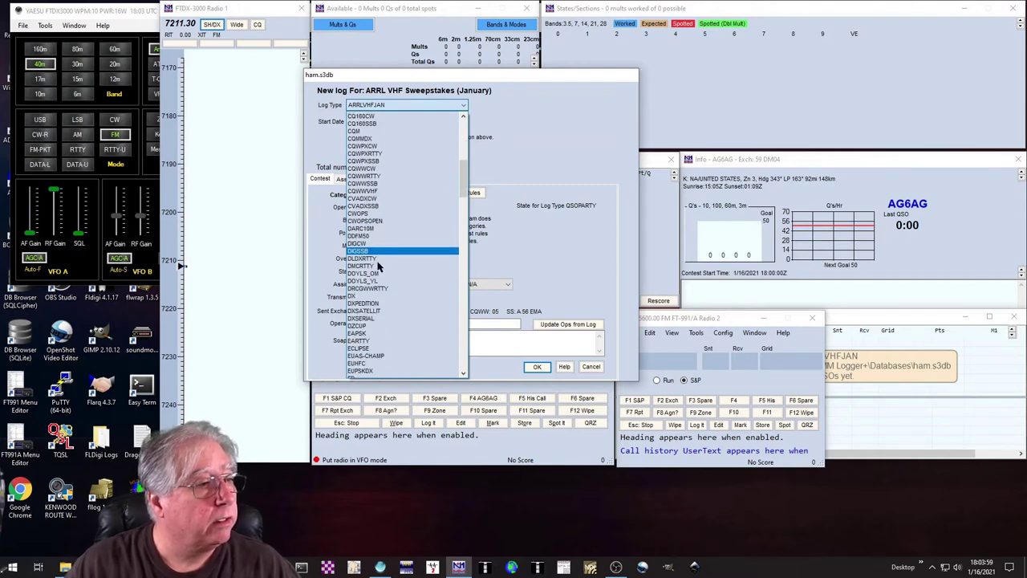
pyautogui.scroll(-15, 381, 267)
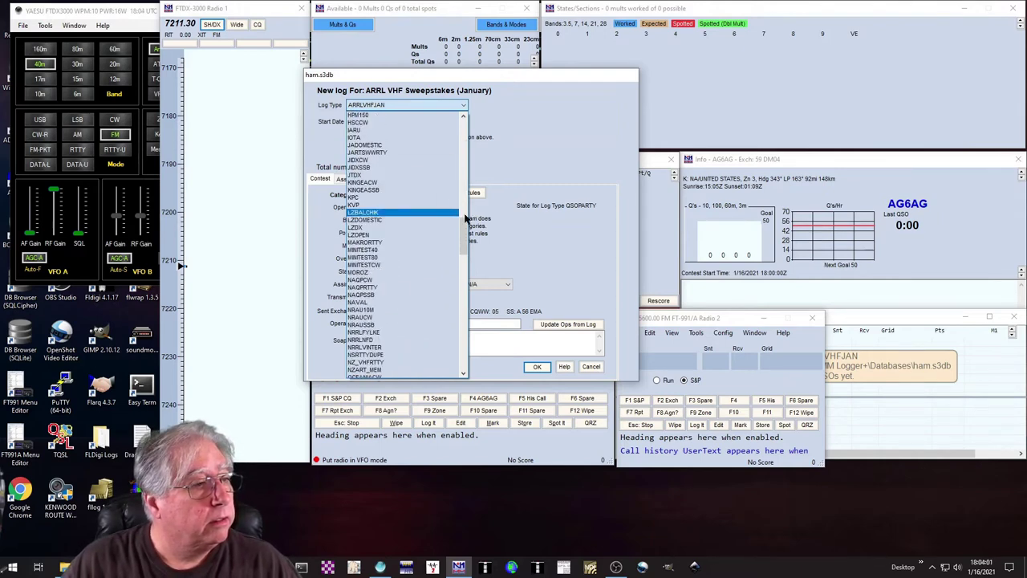
pyautogui.scroll(-4, 390, 293)
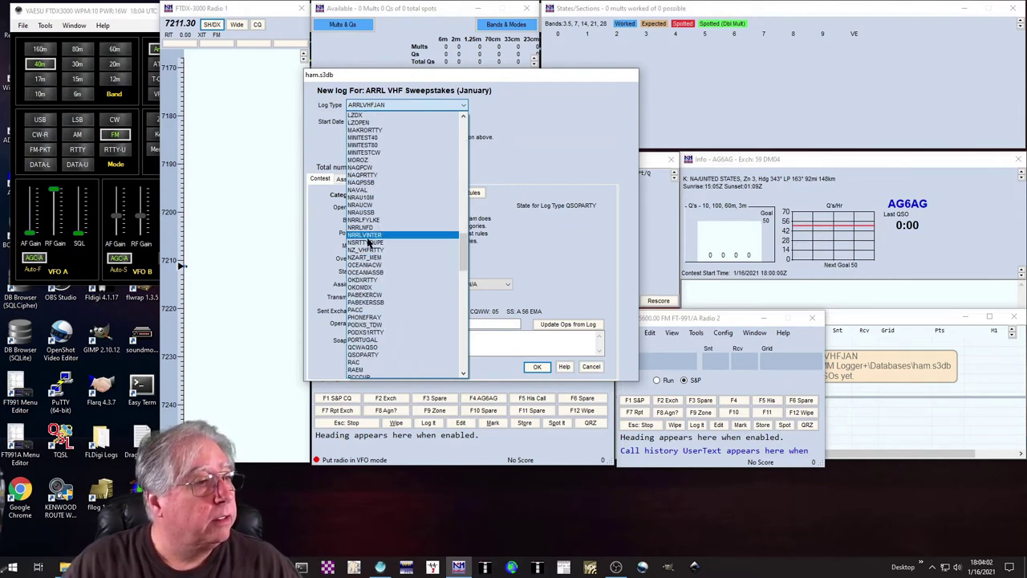
pyautogui.click(363, 183)
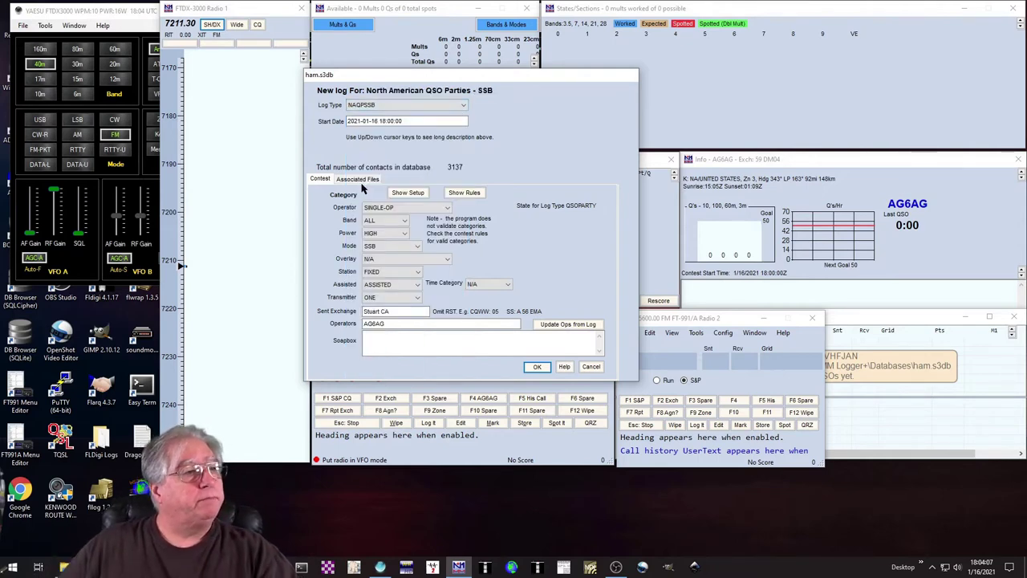
# Set the NAQP log to LOW power and NON-ASSISTED, shorten the operator's name in the sent exchange, and create the log.
pyautogui.click(388, 234)
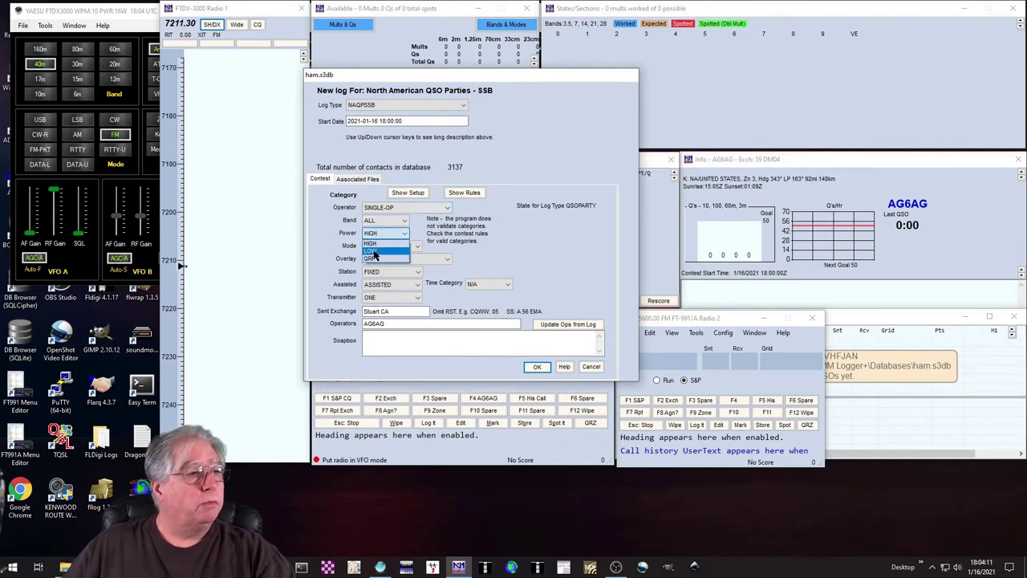
pyautogui.click(374, 255)
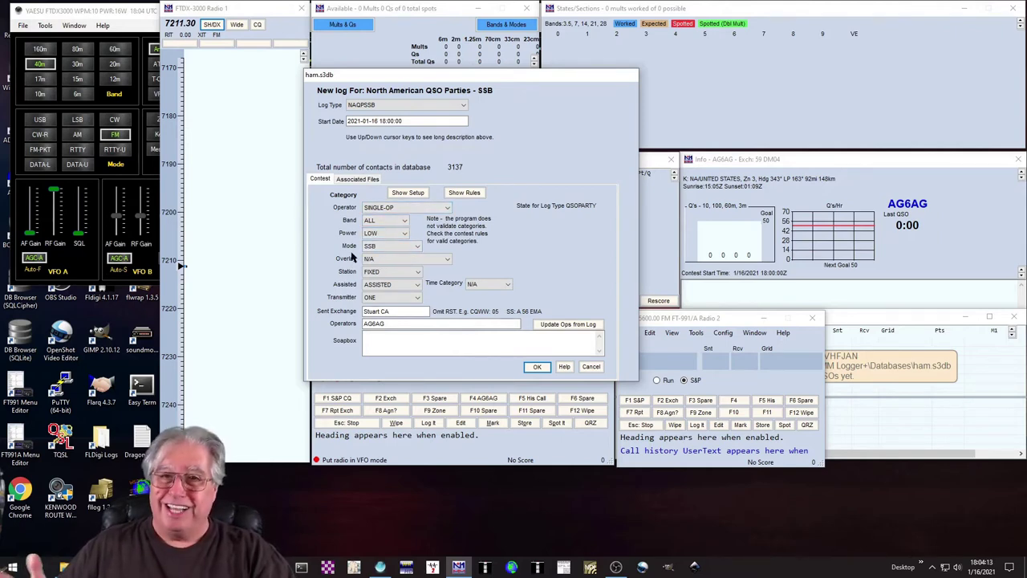
pyautogui.click(413, 284)
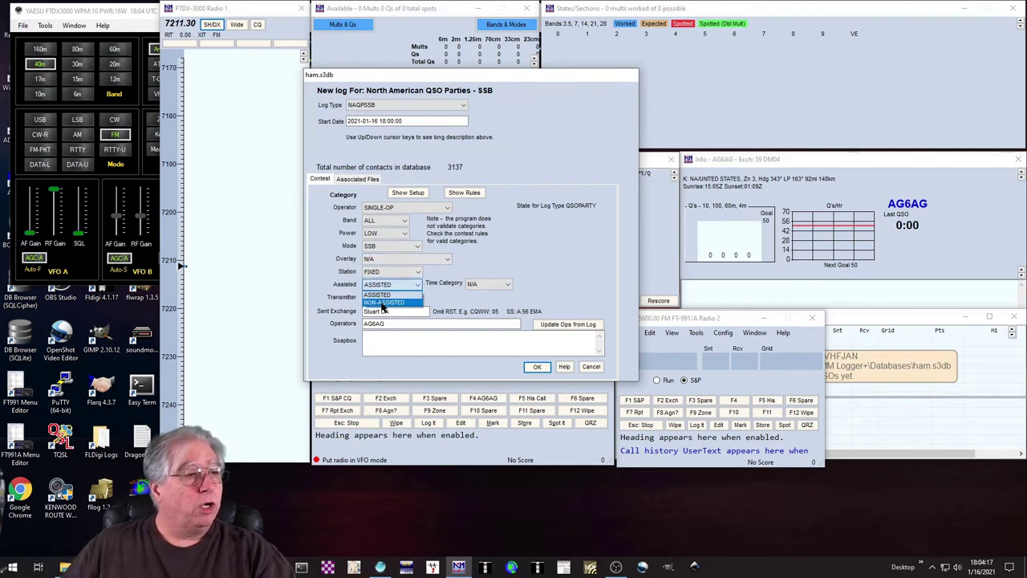
pyautogui.click(385, 302)
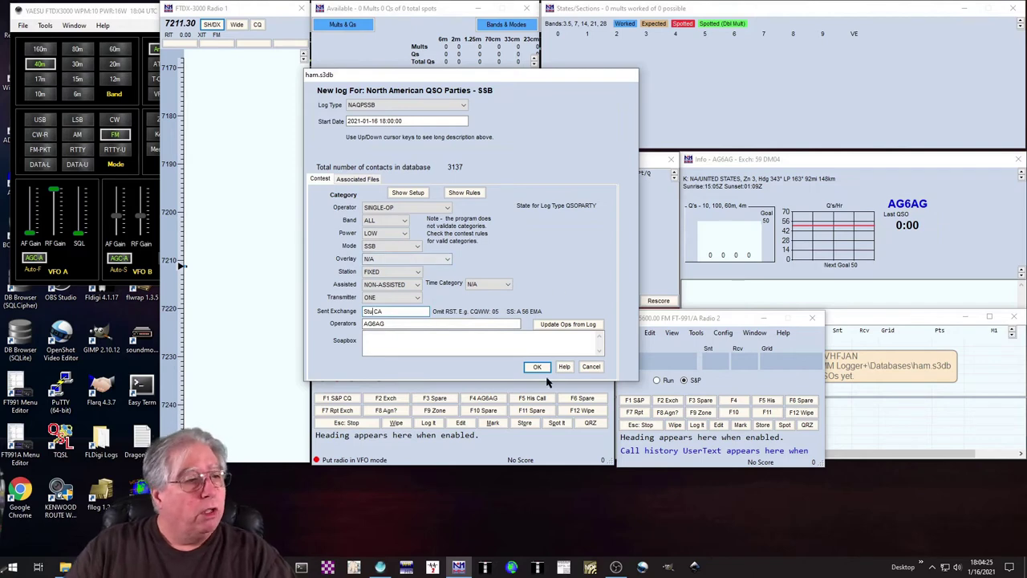
pyautogui.click(537, 368)
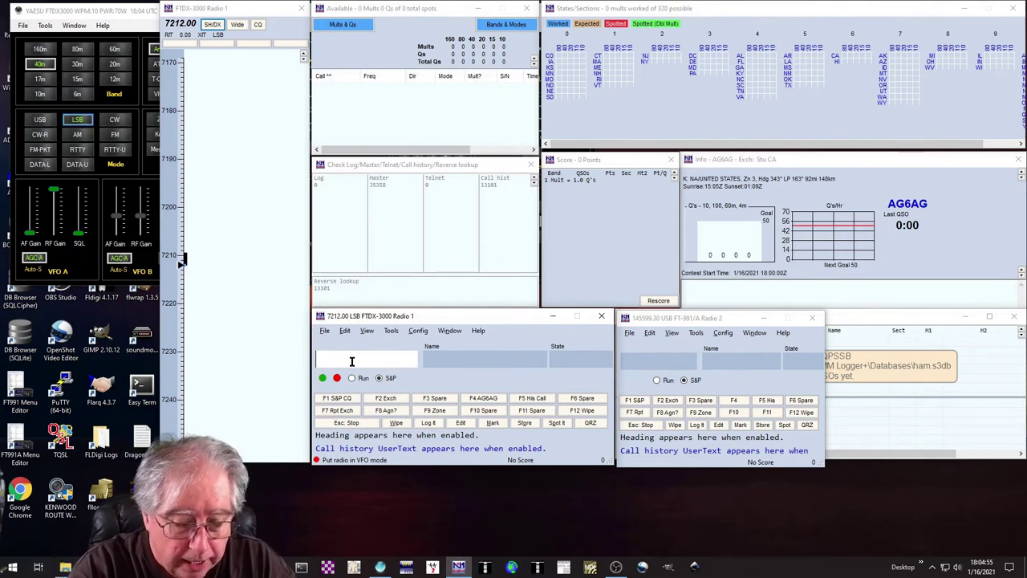
# Reopen the ARRLVHFJAN (2021-01-16) log from the recent logs and make the FT-991/A Radio 2 call sign entry active.
pyautogui.hotkey('alt', 'f')
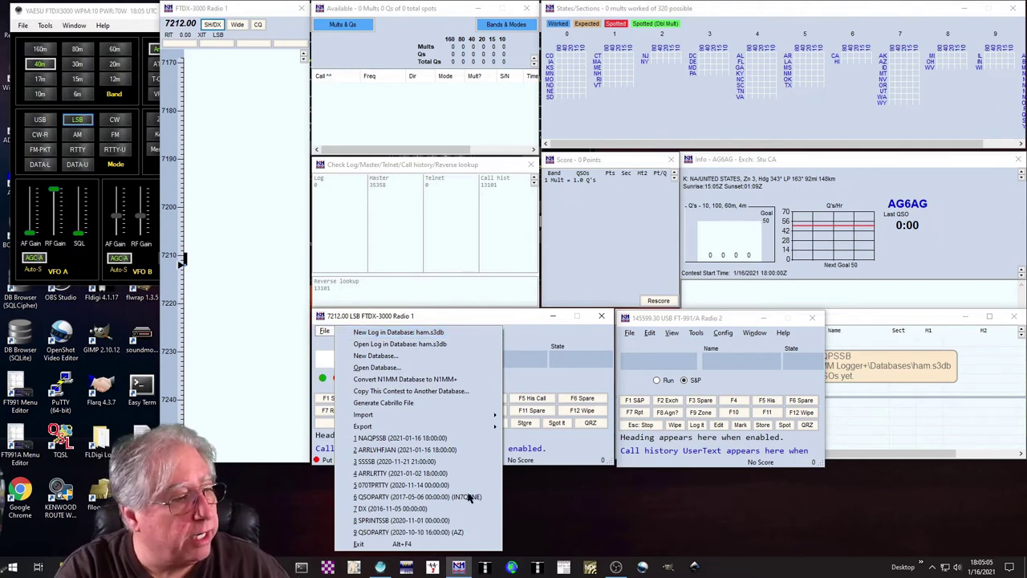
pyautogui.click(392, 390)
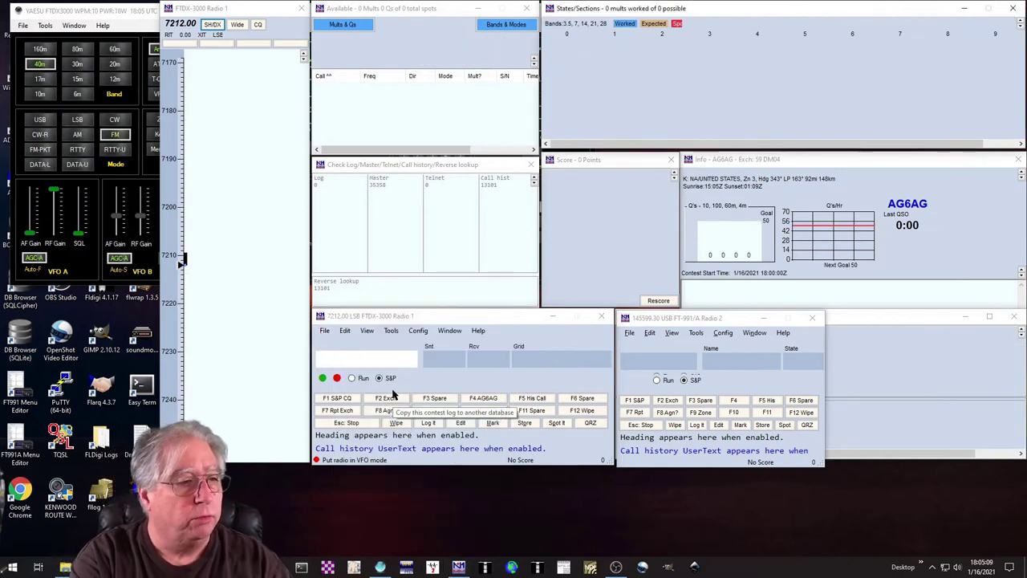
pyautogui.click(635, 365)
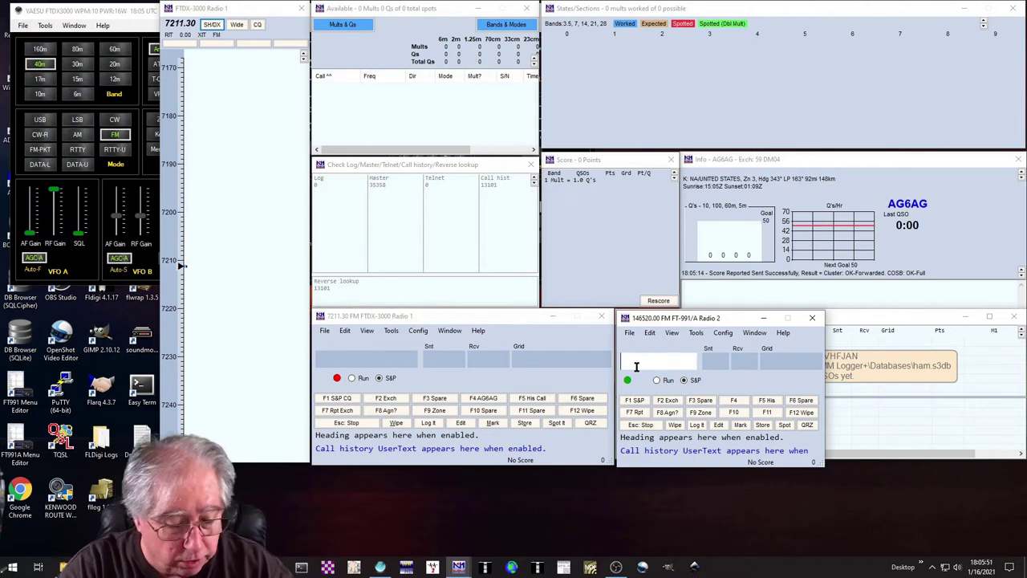
# Reopen the NAQPSSB (2021-01-16) log from the recent logs and make the FTDX-3000 Radio 1 call sign entry active.
pyautogui.hotkey('alt', 'f')
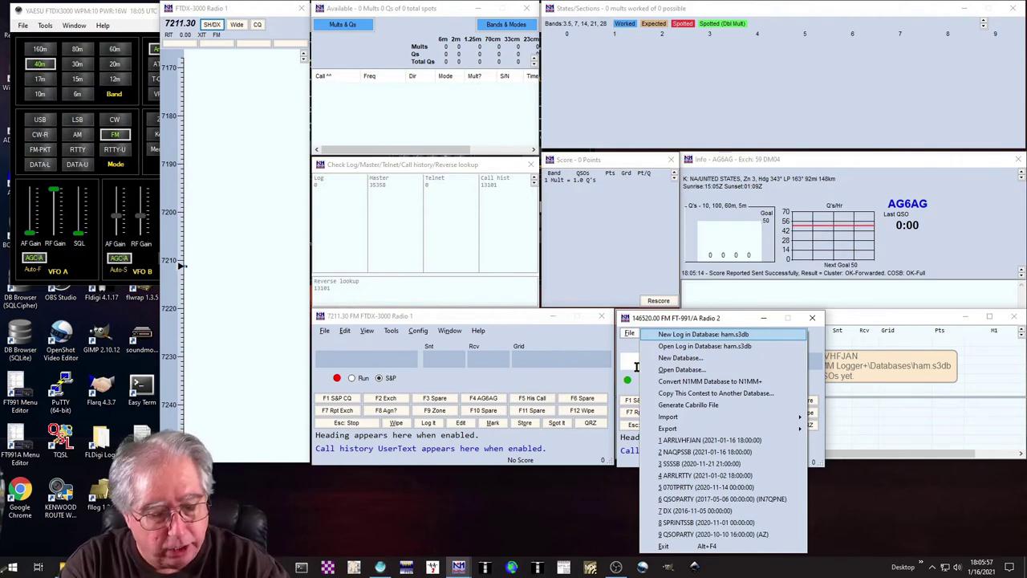
pyautogui.press('2')
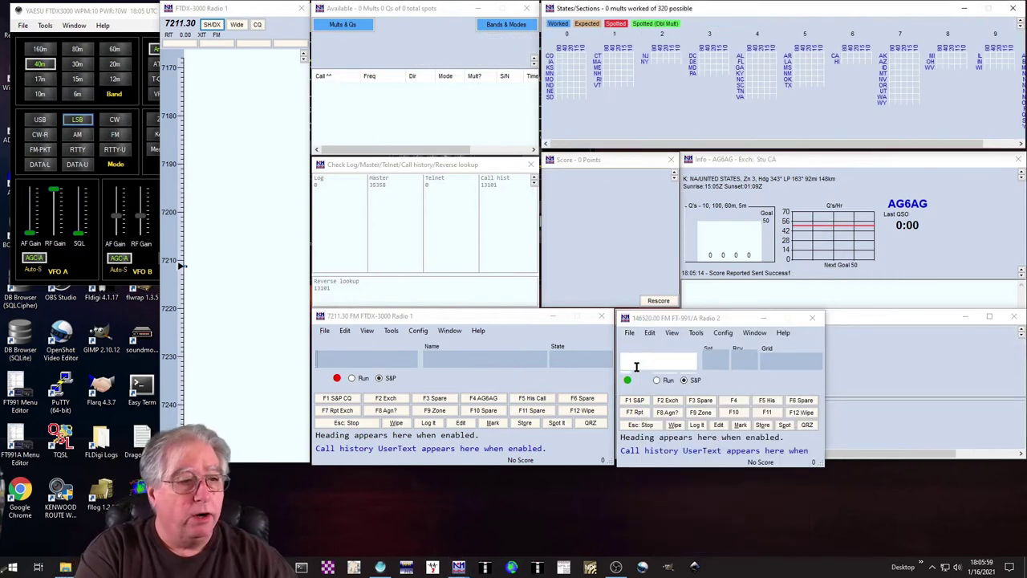
pyautogui.click(361, 366)
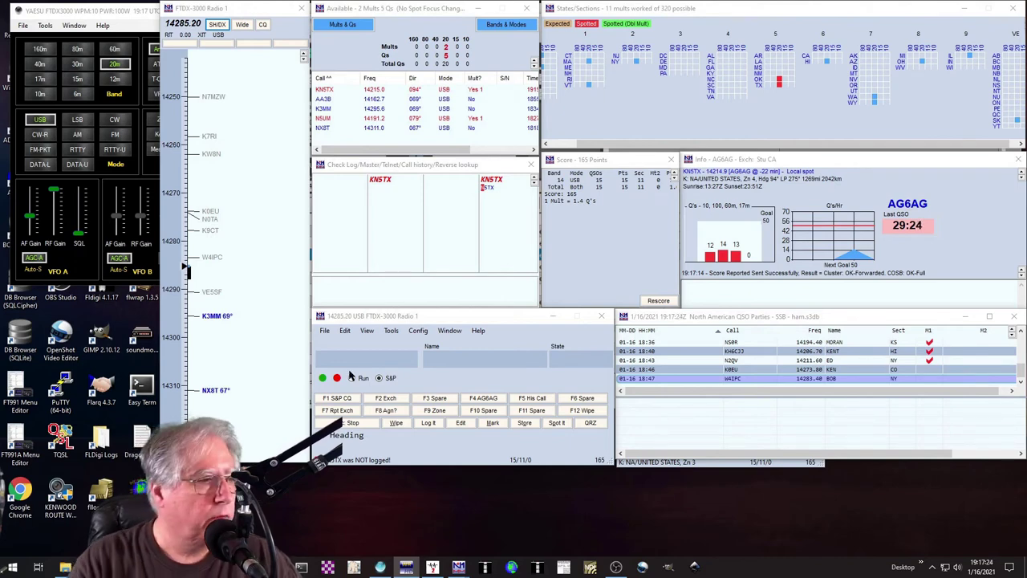
pyautogui.click(340, 351)
pyautogui.write('K')
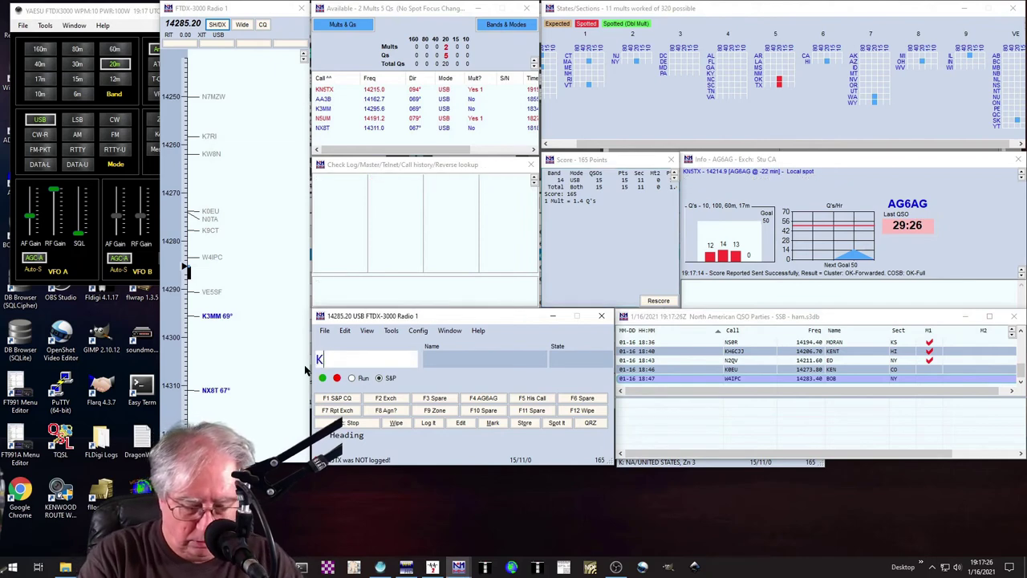
pyautogui.write('0SN')
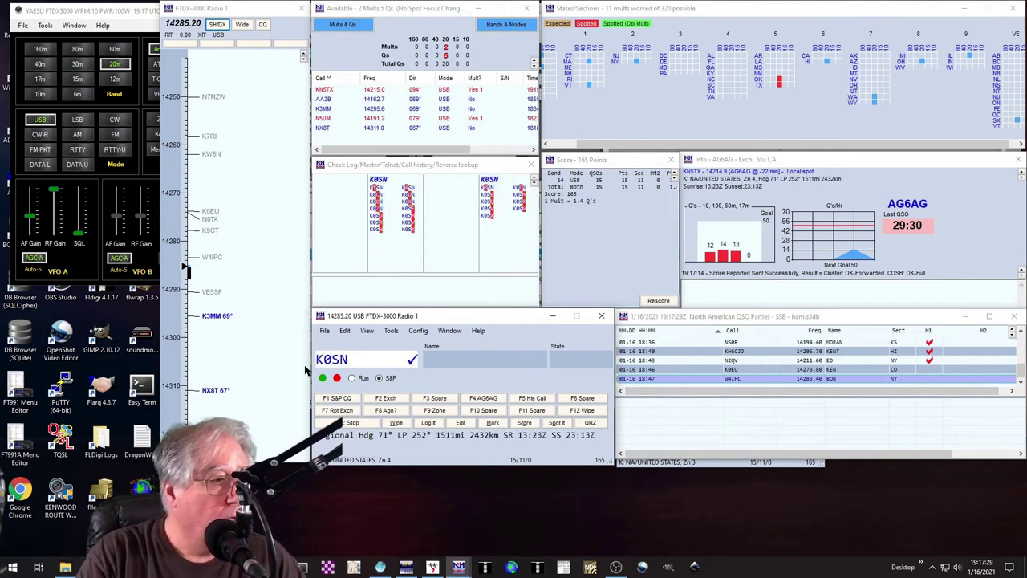
pyautogui.press('space')
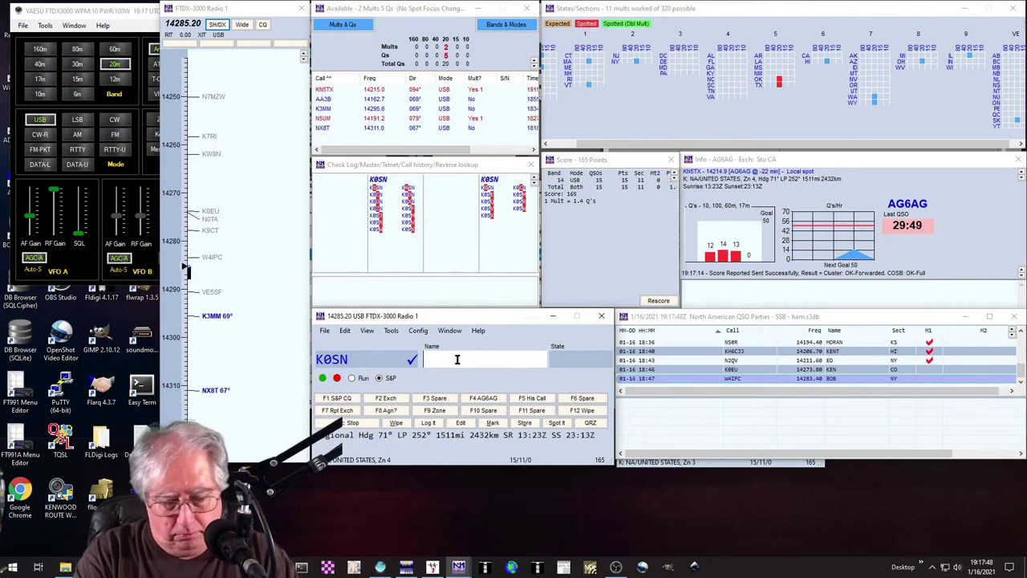
pyautogui.write('TOM')
pyautogui.press('space')
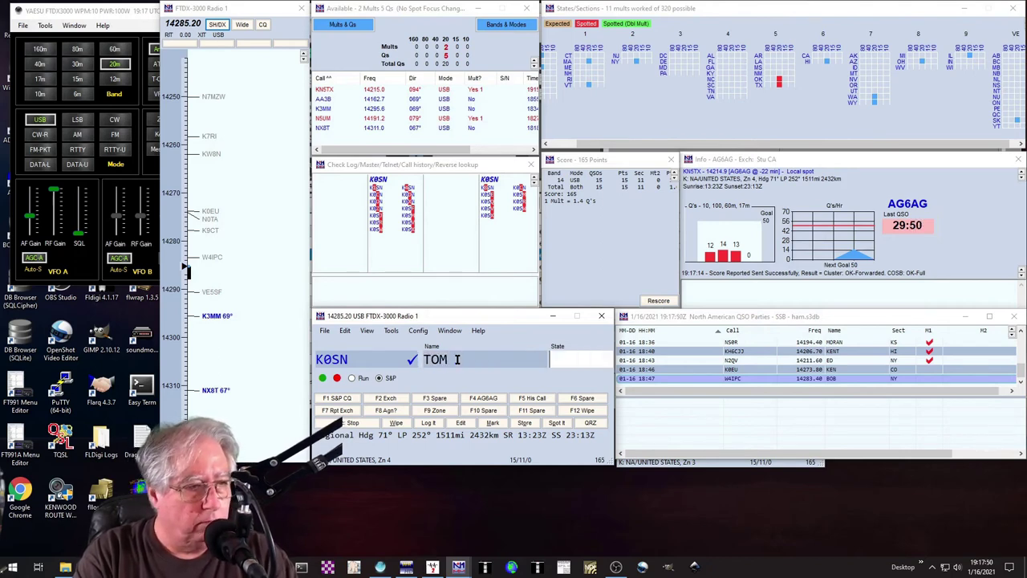
pyautogui.write('MT')
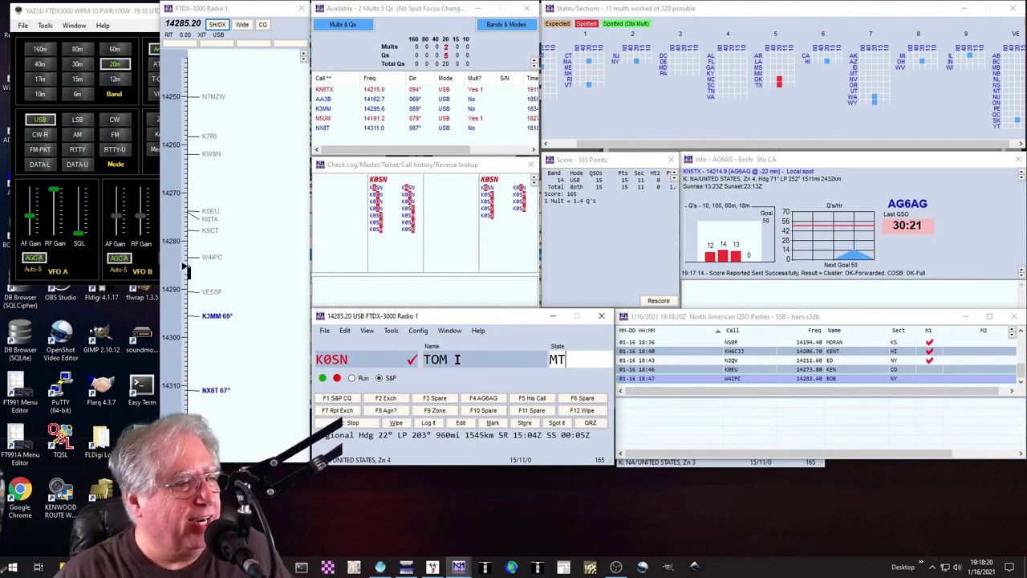
pyautogui.press('Return')
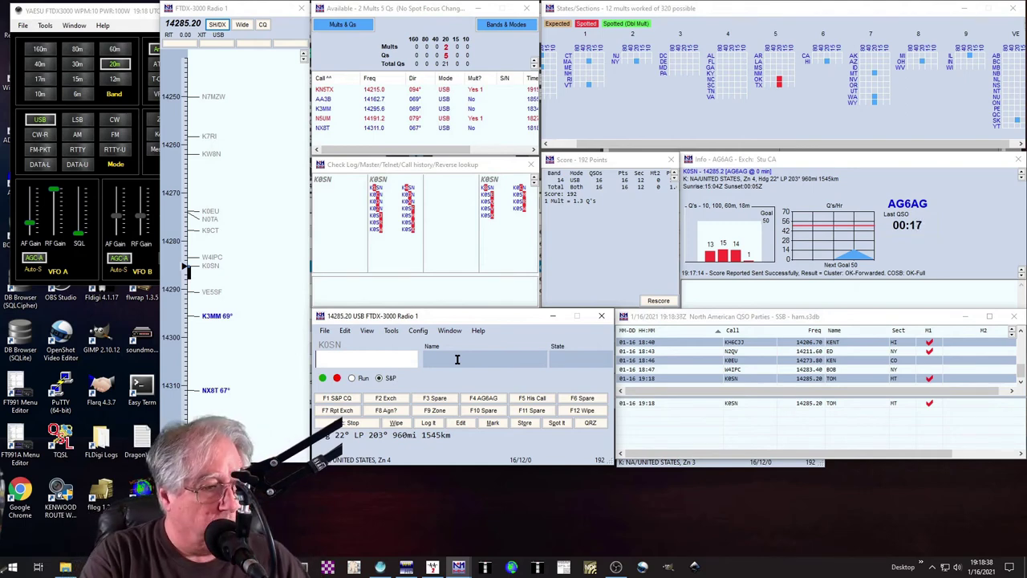
# Switch to the ARRLVHFJAN (2021-01-16) log from the recent logs and give the FT-991/A Radio 2 entry window focus.
pyautogui.hotkey('alt', 'f')
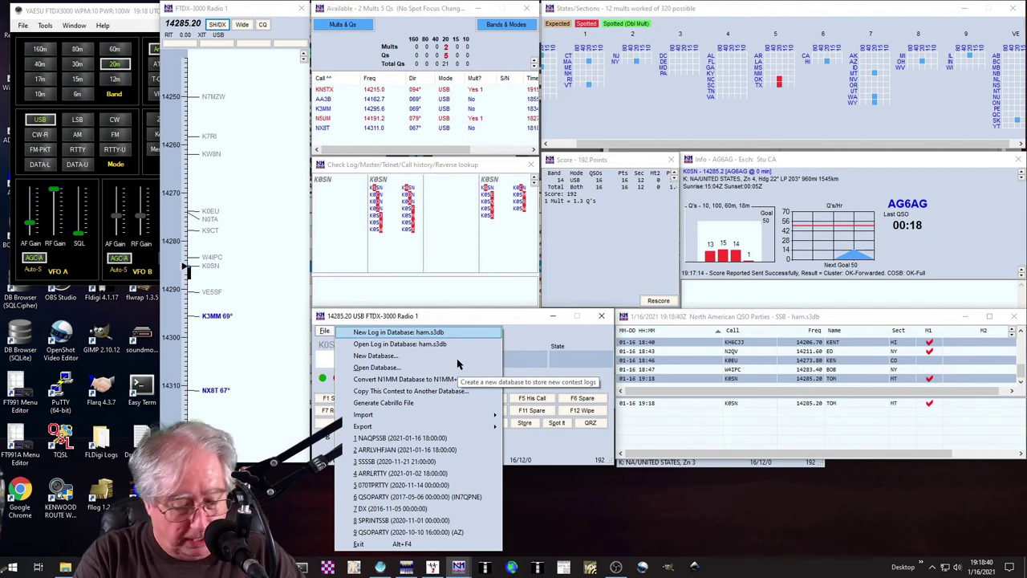
pyautogui.press('Return')
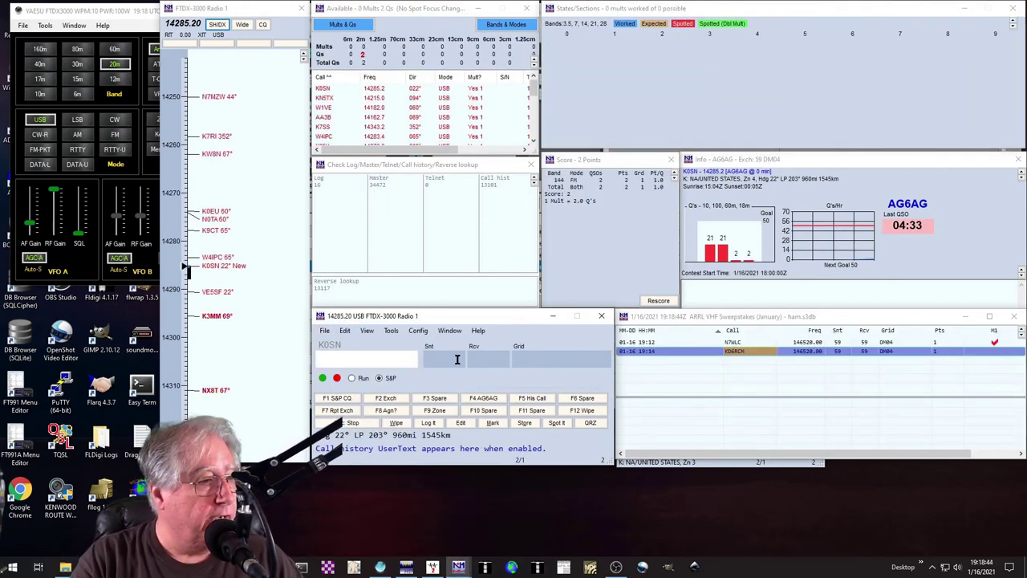
pyautogui.hotkey('ctrl', 'Right')
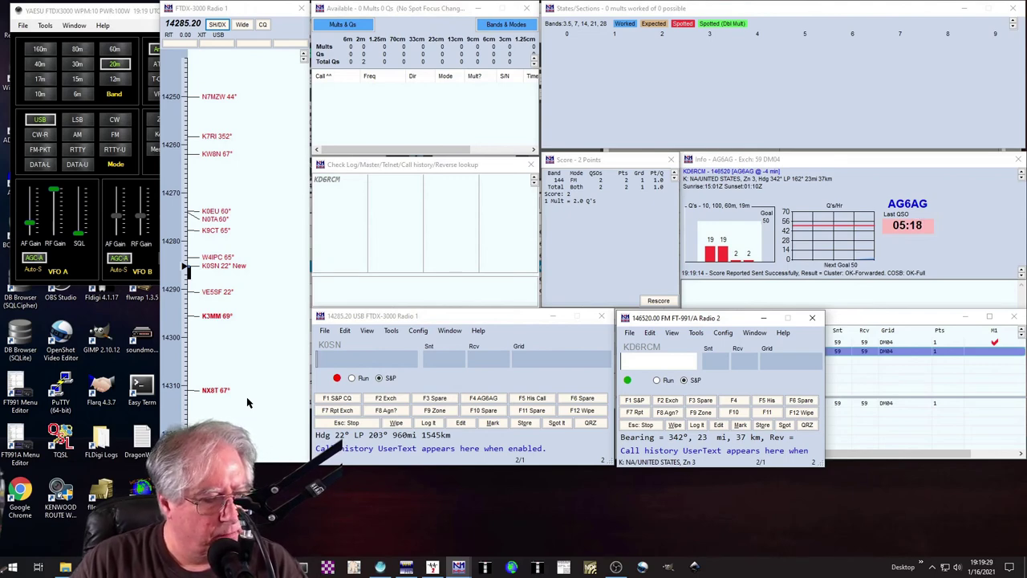
# Tune the FT-991/A Radio 2 to 146550 kHz by entering the frequency in its call sign entry.
pyautogui.write('154')
pyautogui.press('BackSpace')
pyautogui.press('BackSpace')
pyautogui.press('BackSpace')
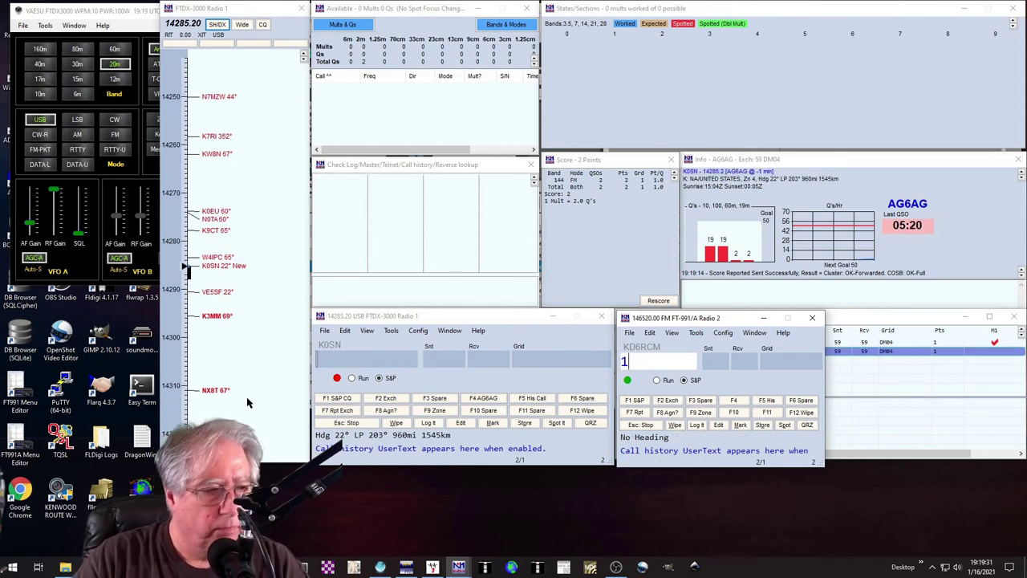
pyautogui.write('146')
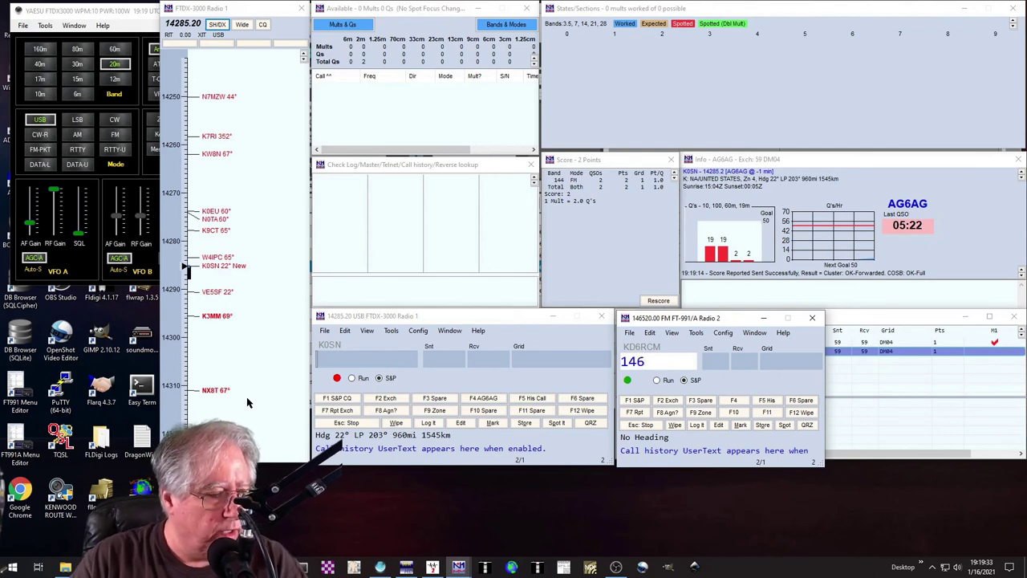
pyautogui.write('550')
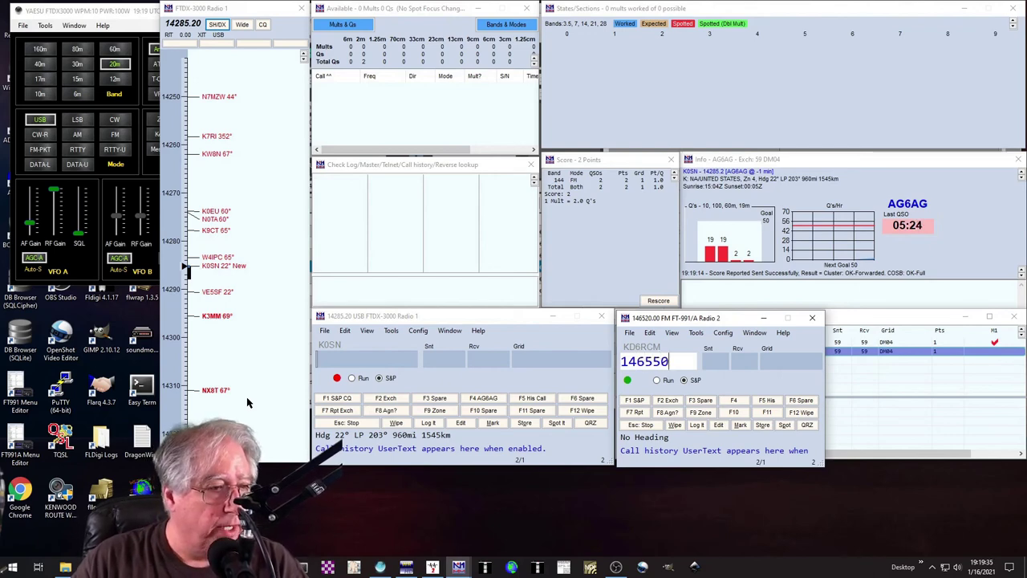
pyautogui.press('Return')
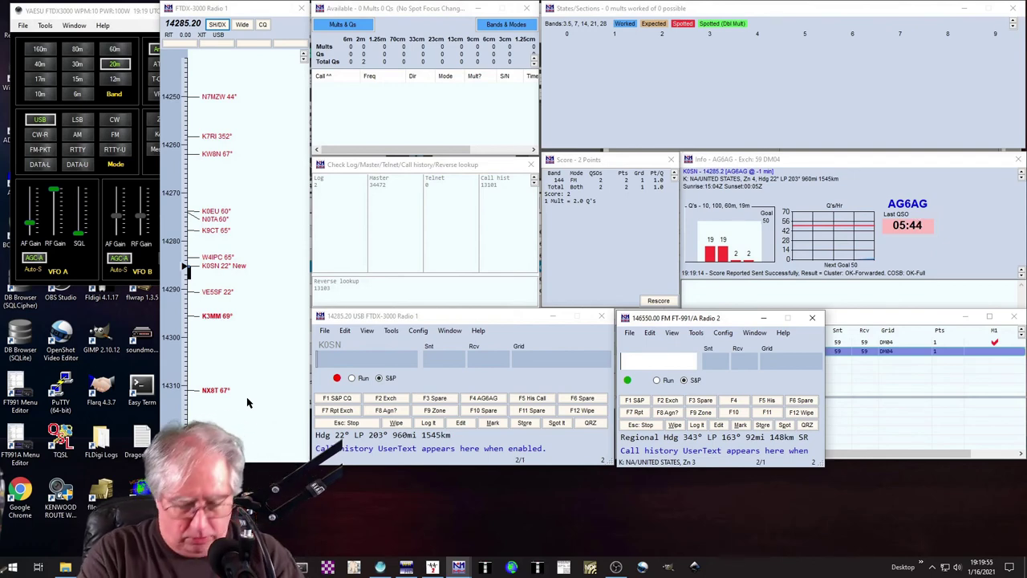
pyautogui.write('NQ6E')
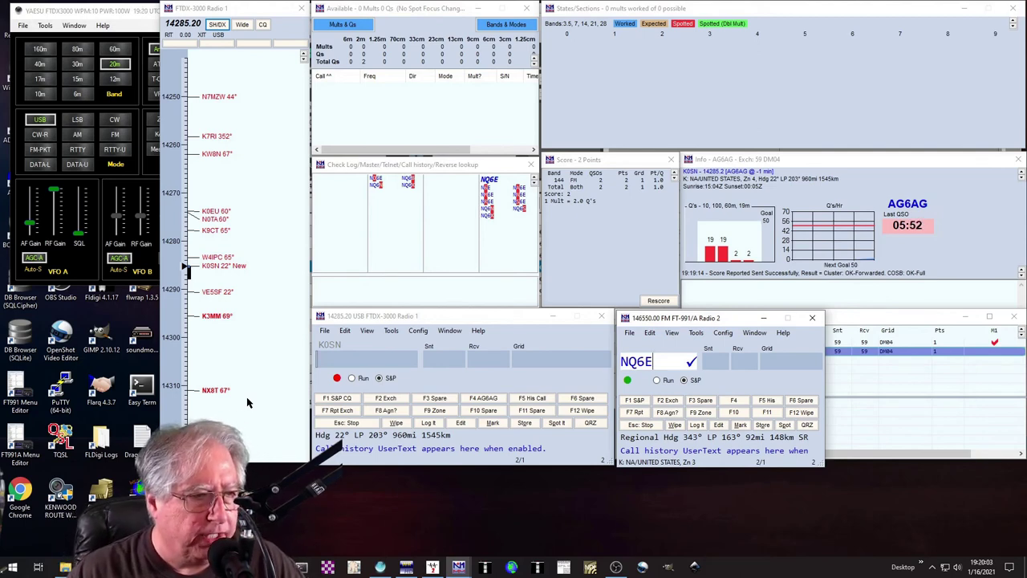
pyautogui.press('space')
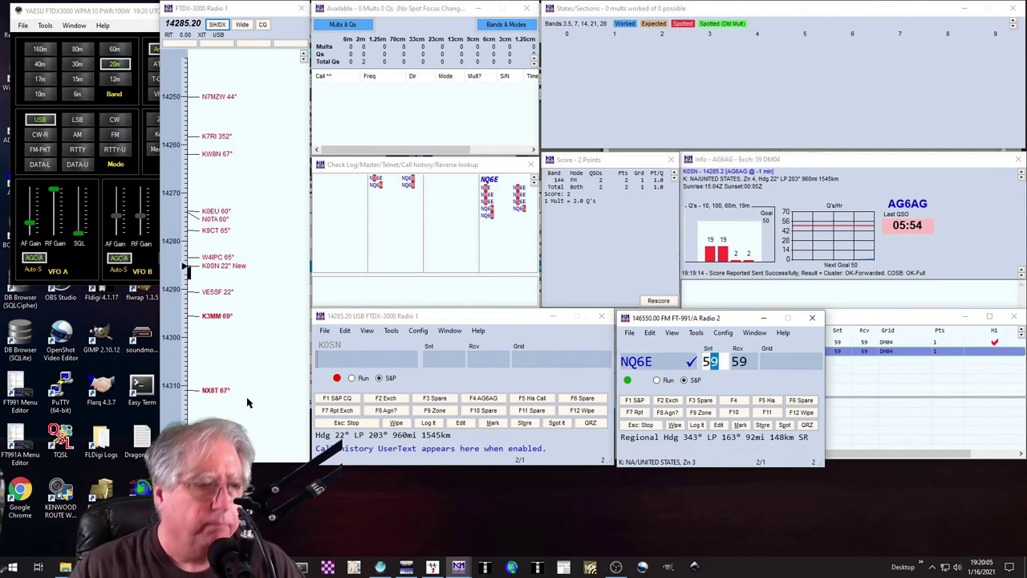
pyautogui.press('space')
pyautogui.write('D')
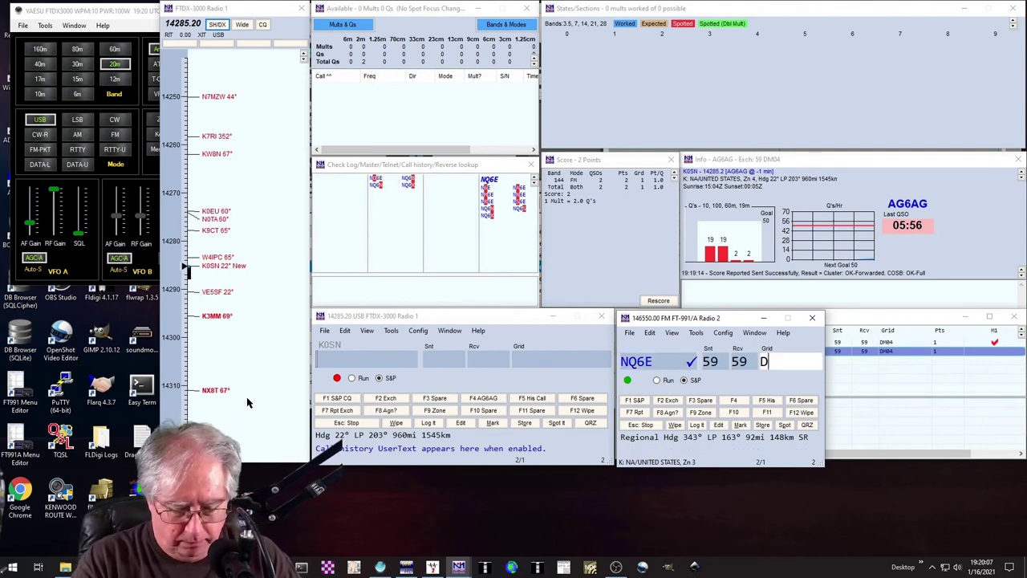
pyautogui.write('M04')
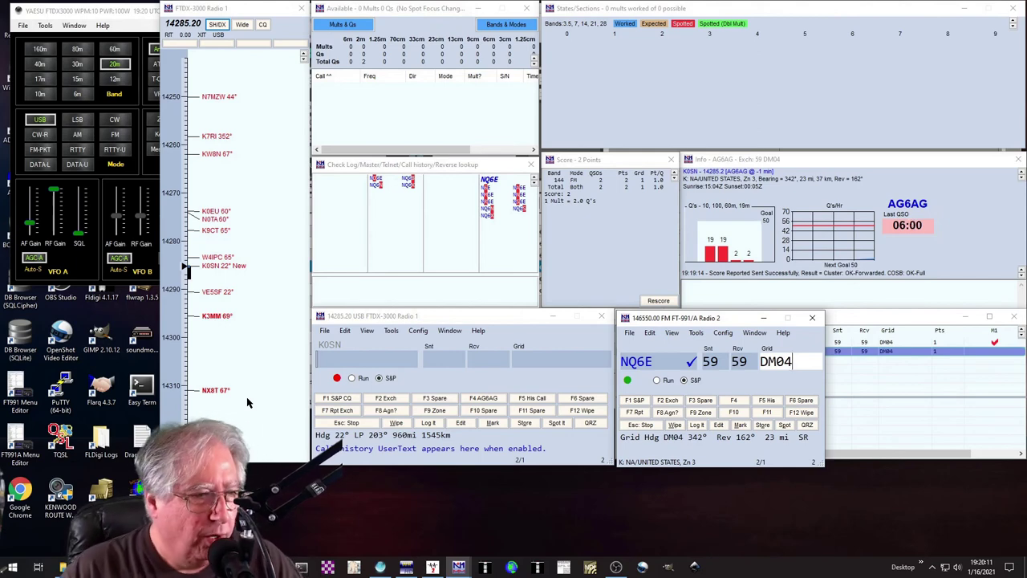
pyautogui.click(658, 363)
pyautogui.press('BackSpace')
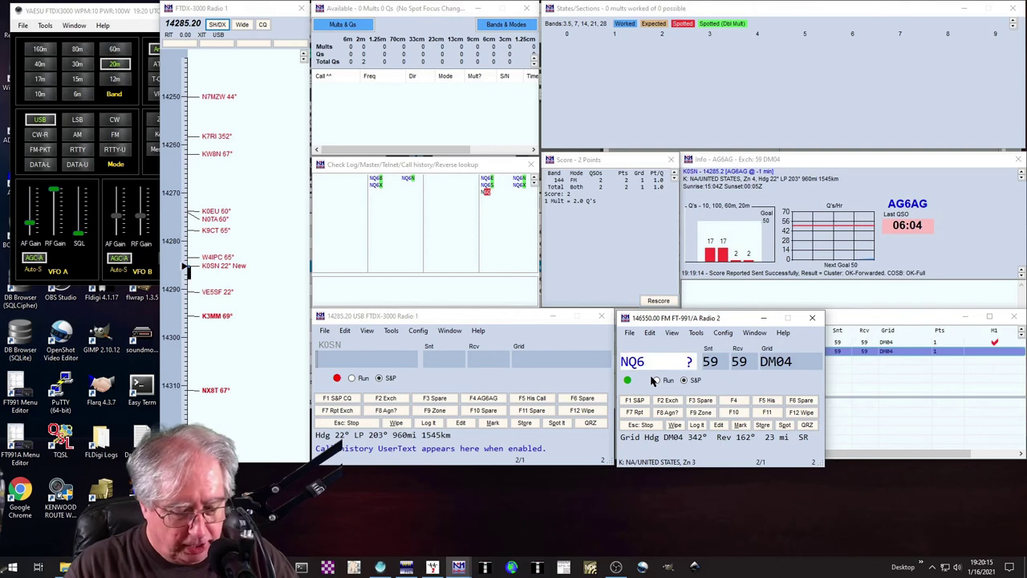
pyautogui.write('X')
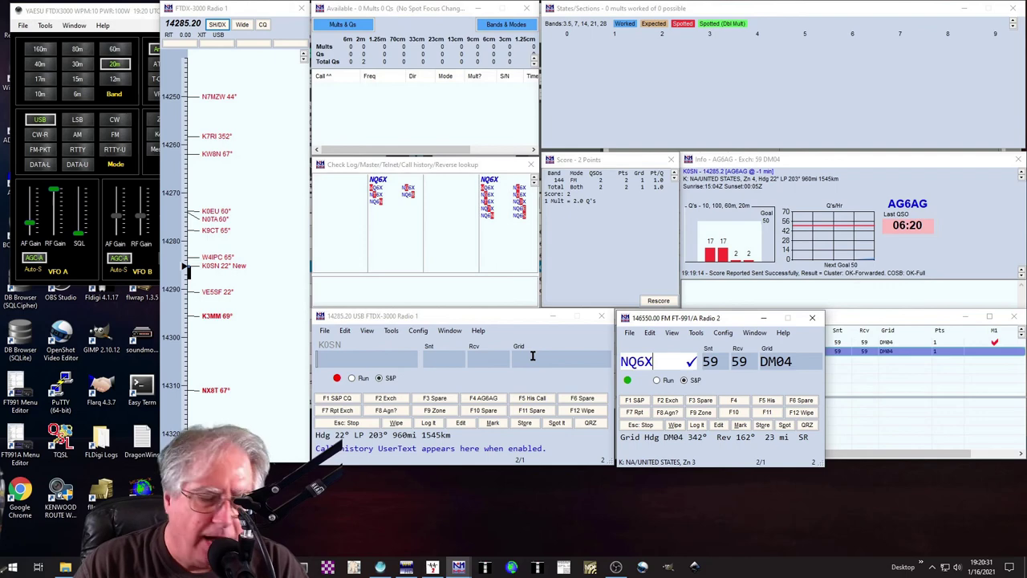
pyautogui.press('Return')
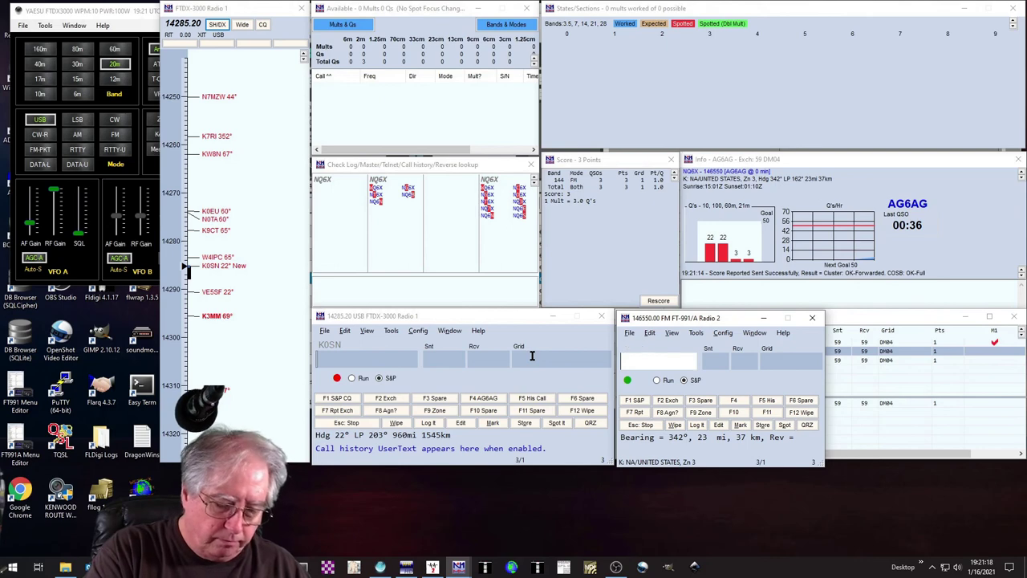
# Return to the NAQPSSB (2021-01-16) log from the recent logs and move the focus to the FTDX-3000 Radio 1.
pyautogui.hotkey('alt', 'f')
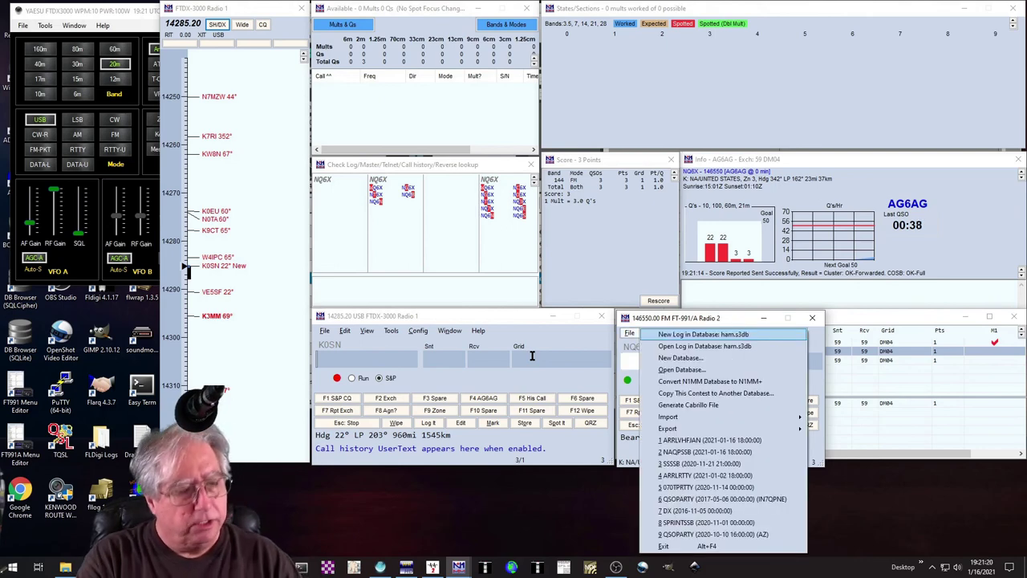
pyautogui.press('2')
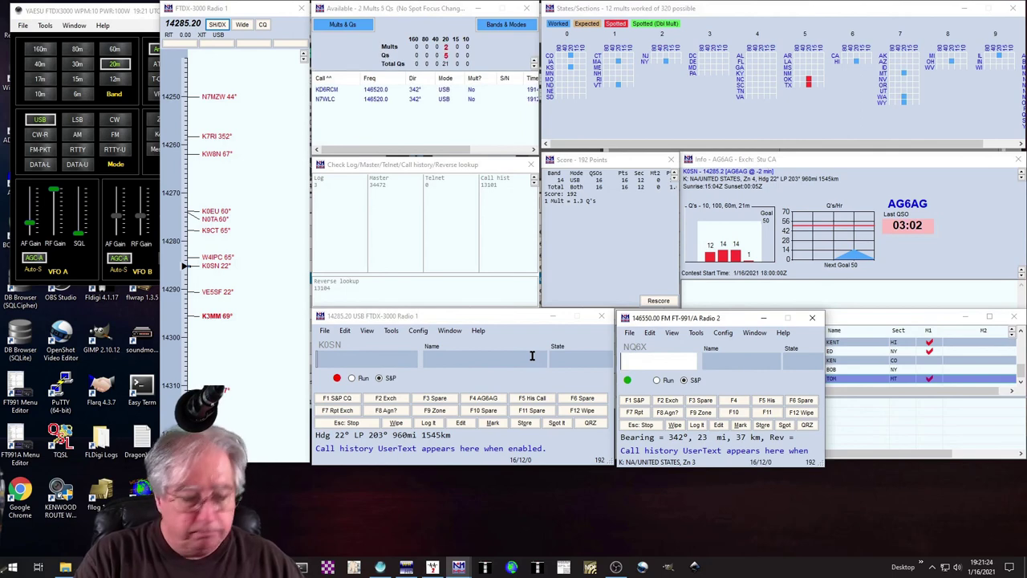
pyautogui.press('Pause')
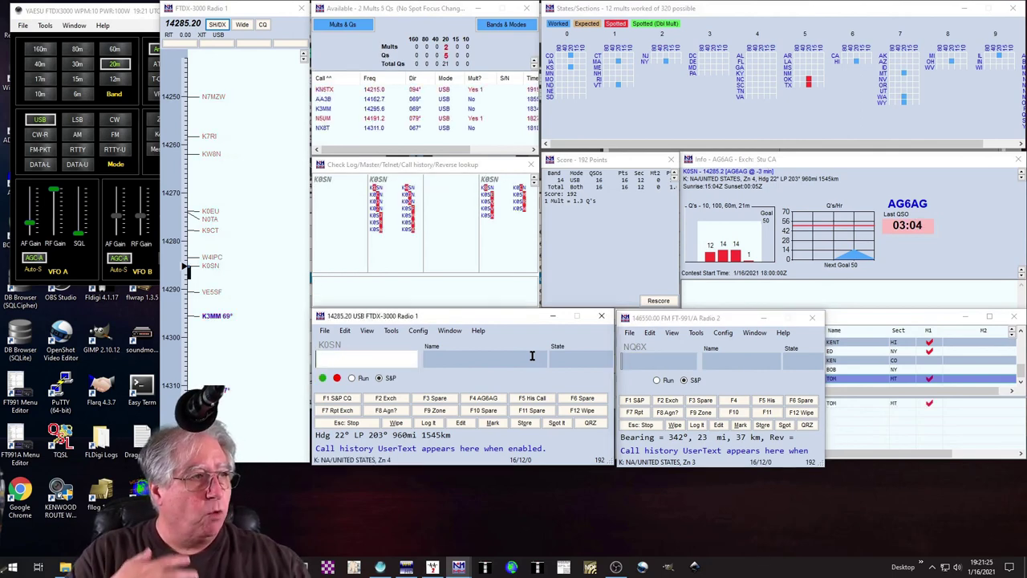